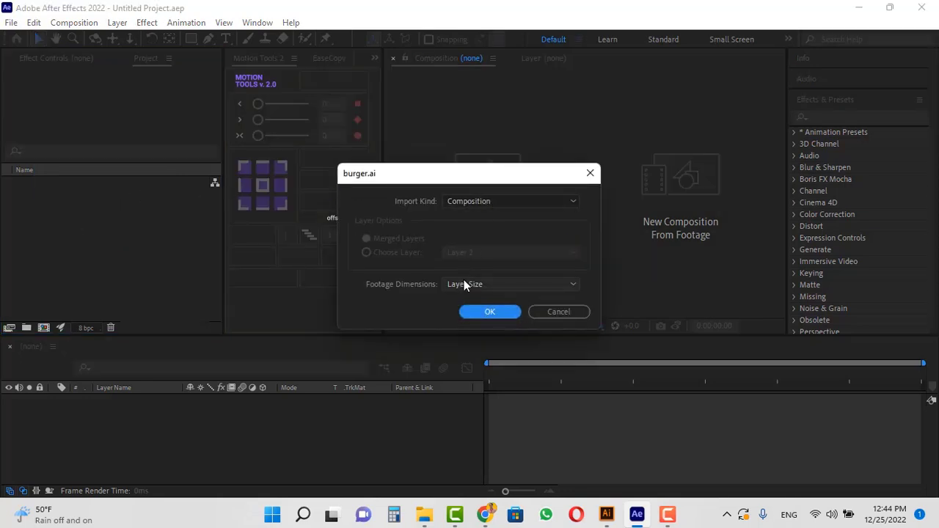
Import burger.ai as a composition with layer-size footage and open the burger composition.
left_click(488, 313)
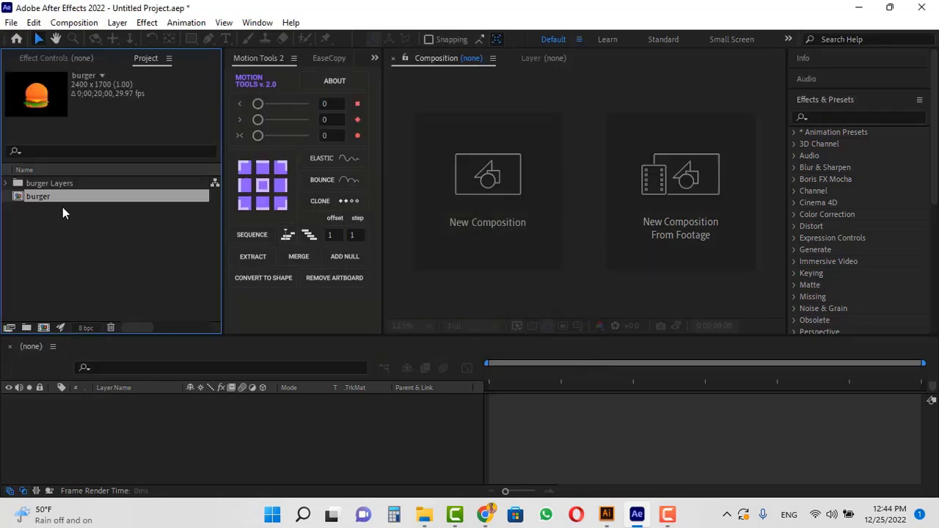
double_click(17, 199)
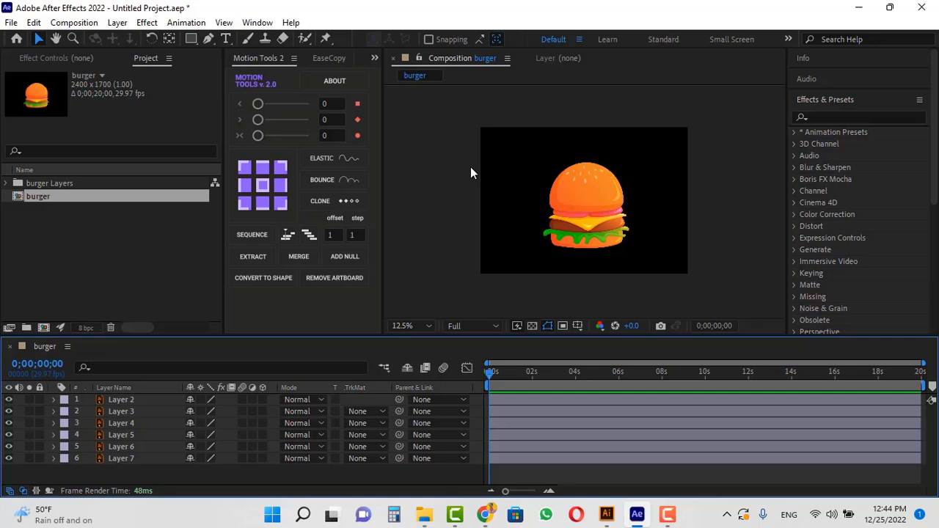
Create a new composition-size solid layer named BG.
left_click(116, 24)
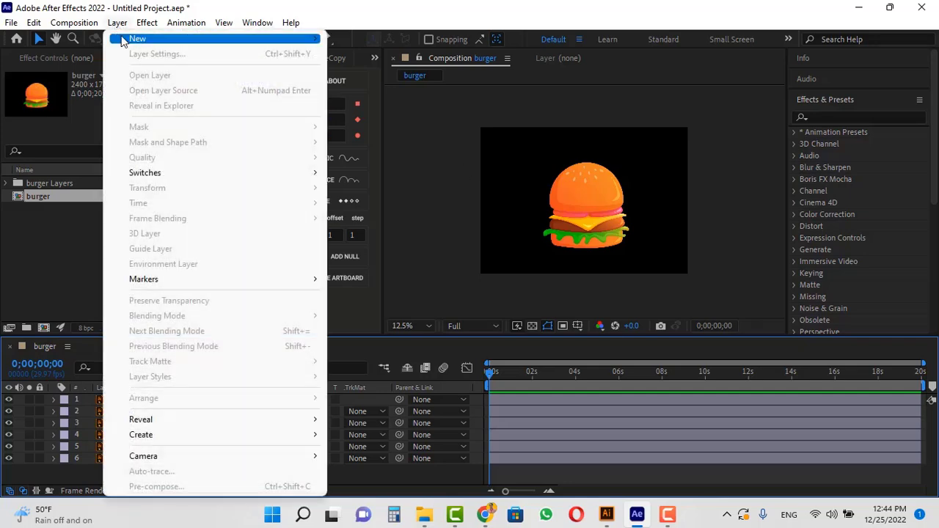
mouse_move(121, 38)
left_click(374, 54)
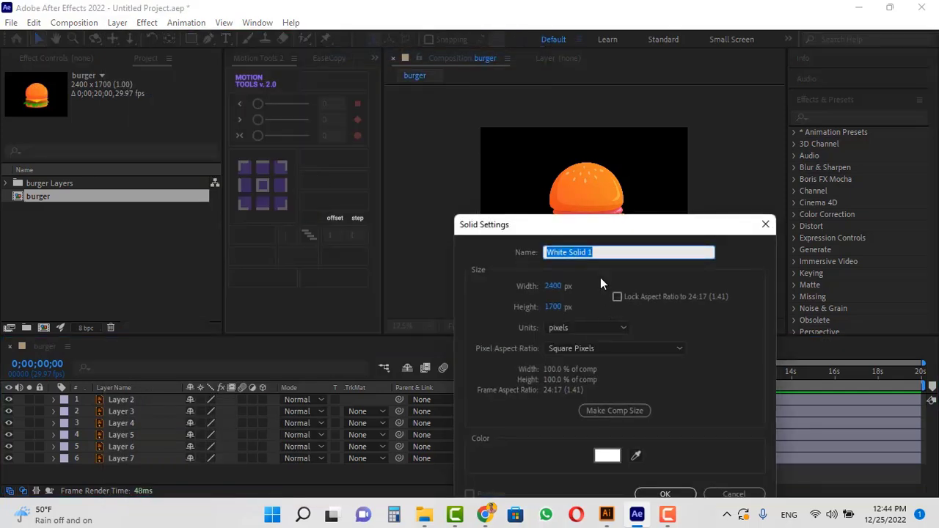
type("BG")
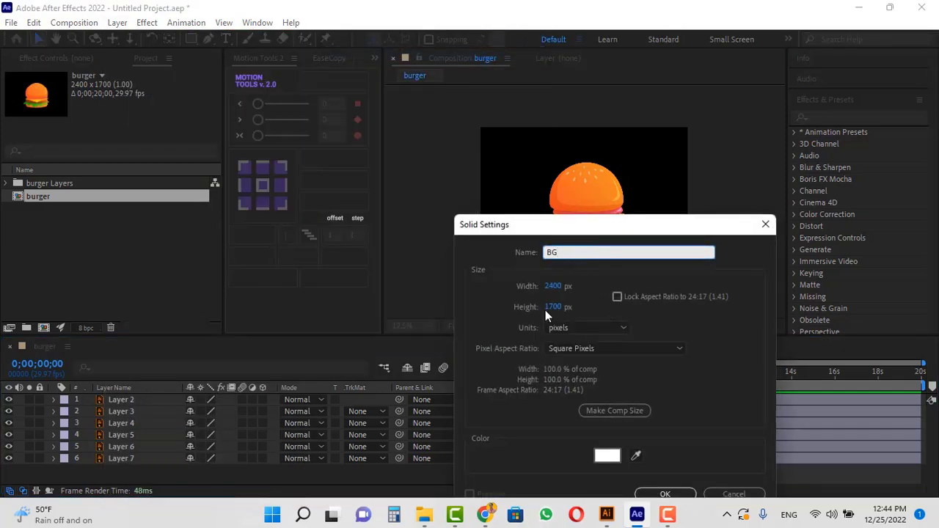
left_click(664, 493)
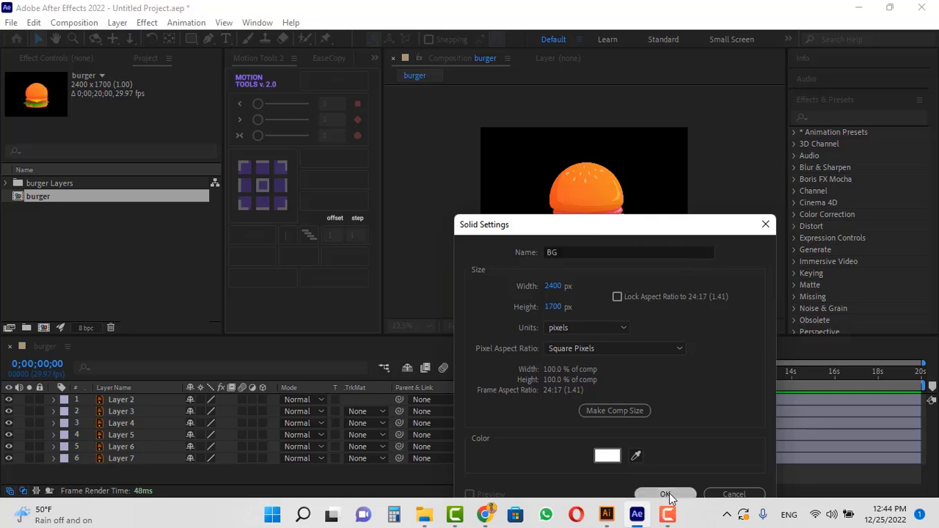
Move the BG solid to the bottom of the layer stack and solo Layer 7 and BG.
left_click_drag(130, 401, 138, 484)
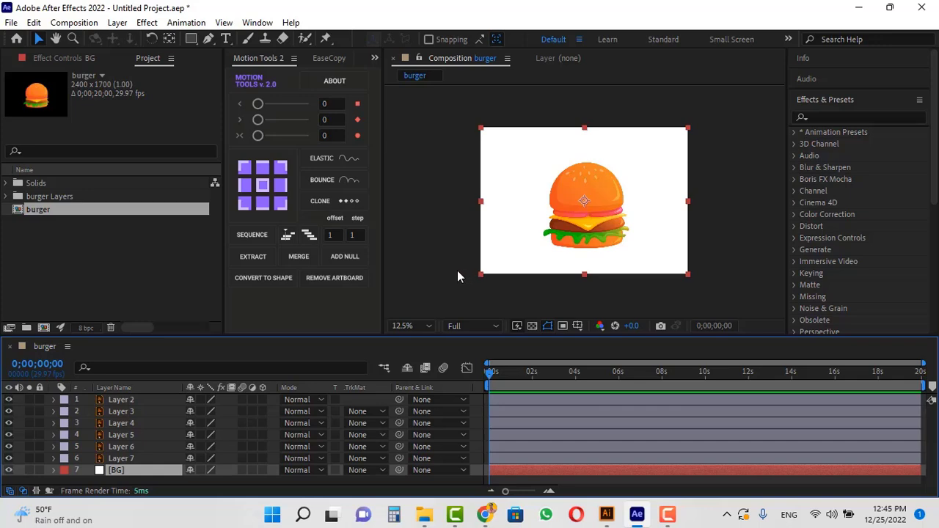
left_click(457, 270)
left_click(129, 458)
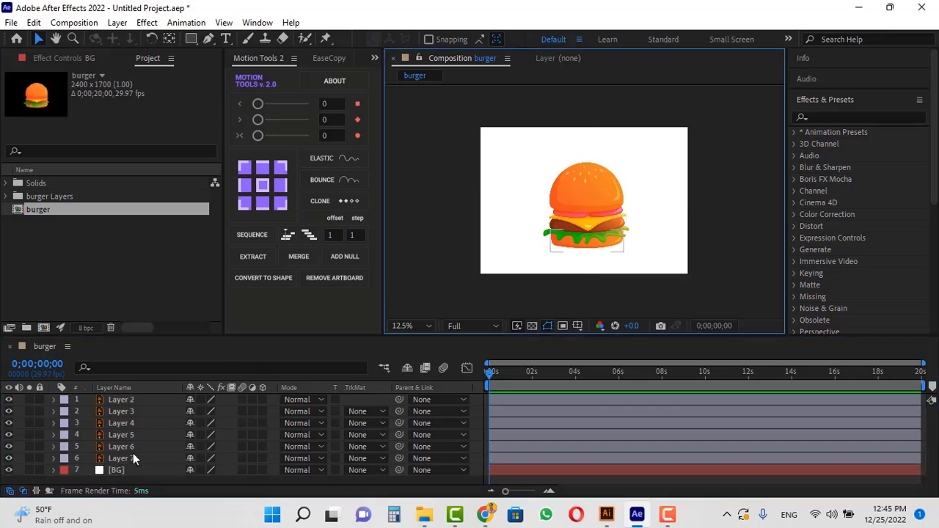
left_click(28, 457)
left_click(30, 469)
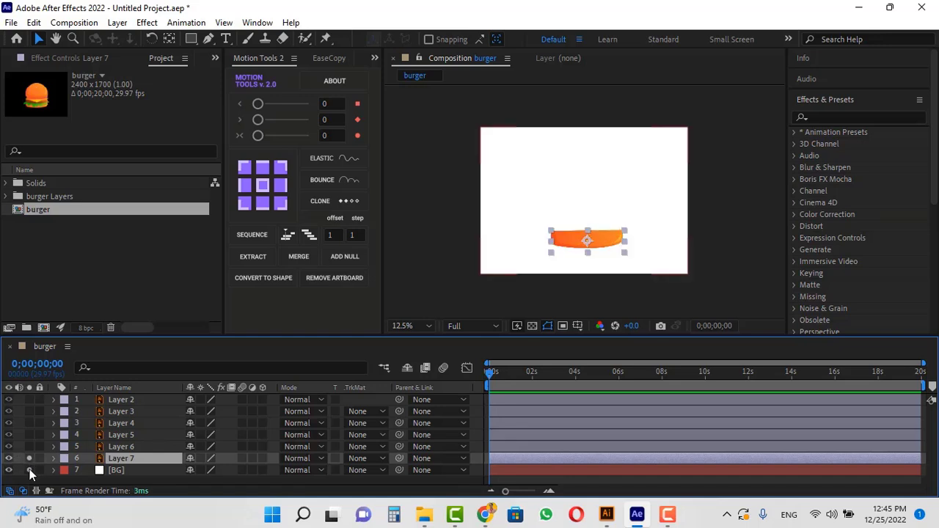
Reveal Layer 7's Position property and separate it into X and Y dimensions.
left_click(649, 289)
key("p")
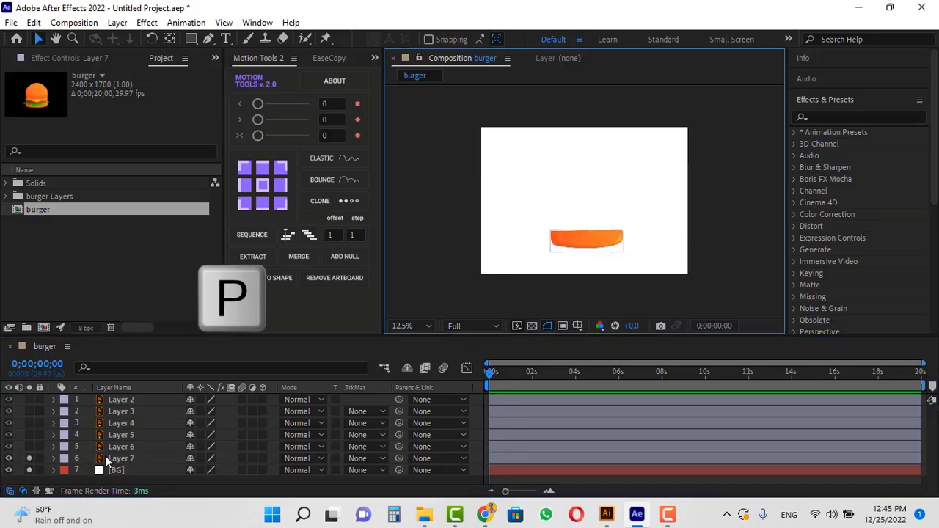
left_click(121, 456)
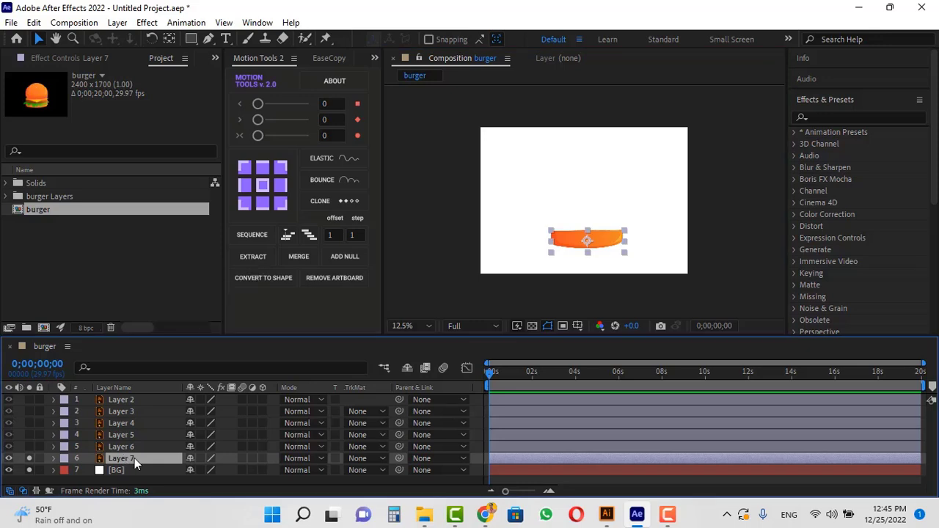
key("p")
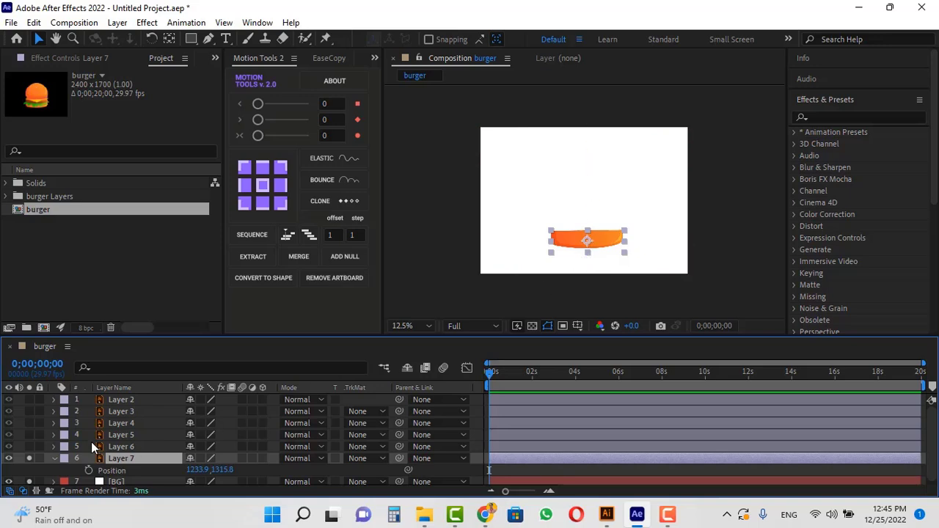
right_click(110, 471)
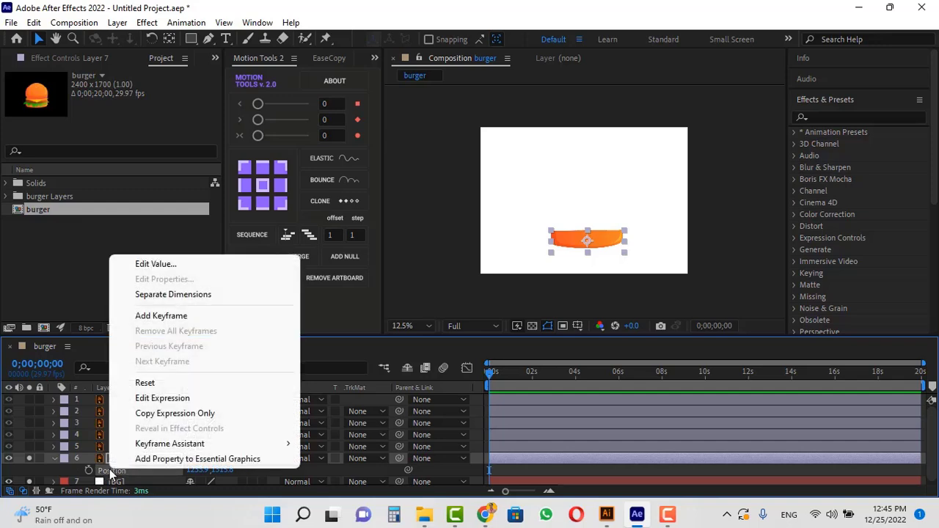
left_click(145, 297)
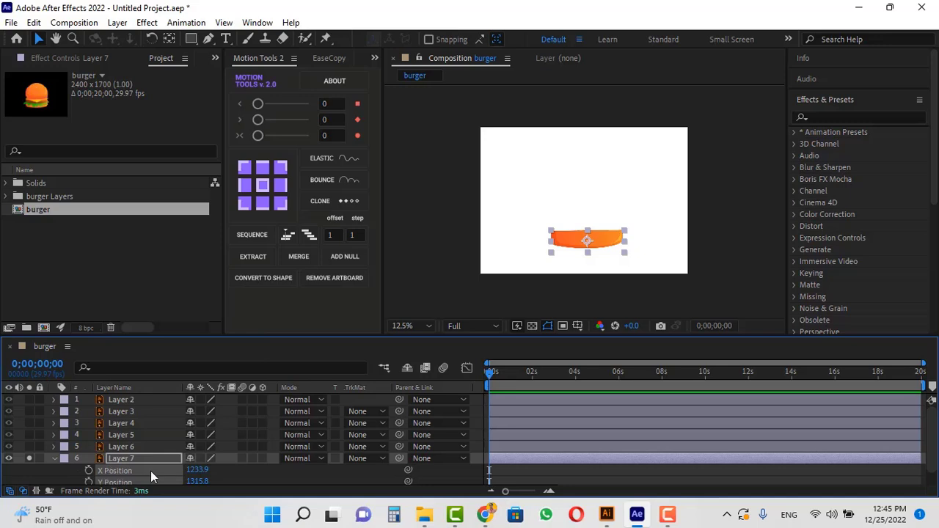
Add a Y Position keyframe for Layer 7 at the first frame.
left_click(222, 471)
scroll(121, 468, "down", 1)
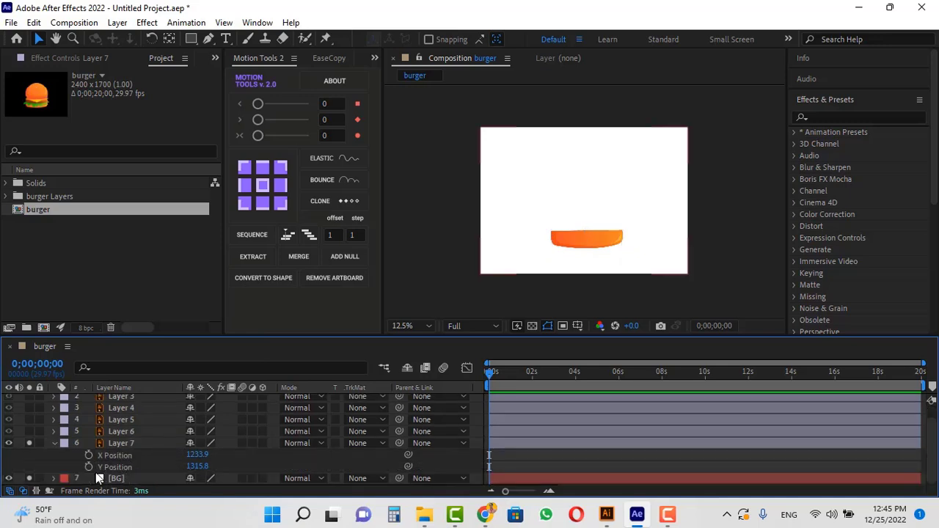
left_click(88, 467)
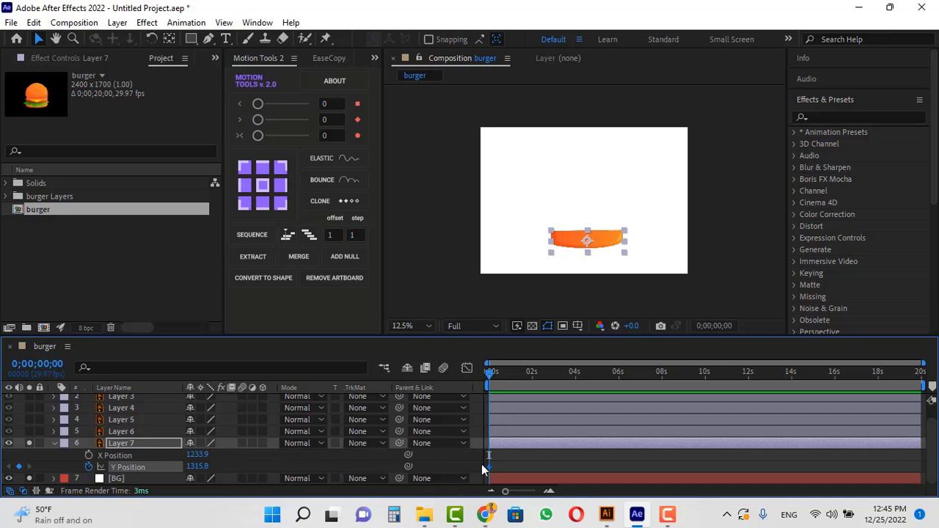
At frame 12, set Layer 7's Y Position to about 414.8 to raise the bottom bun.
left_click_drag(505, 491, 528, 497)
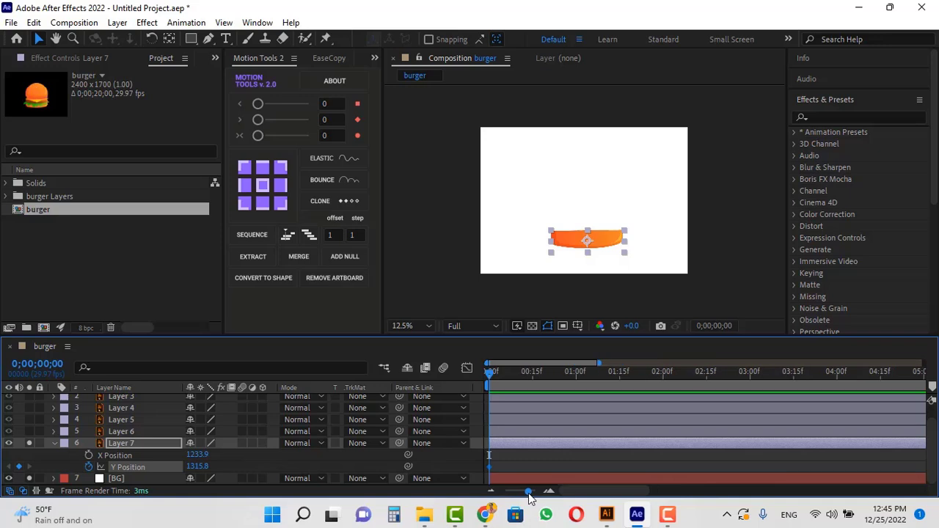
key("ctrl+shift+Right")
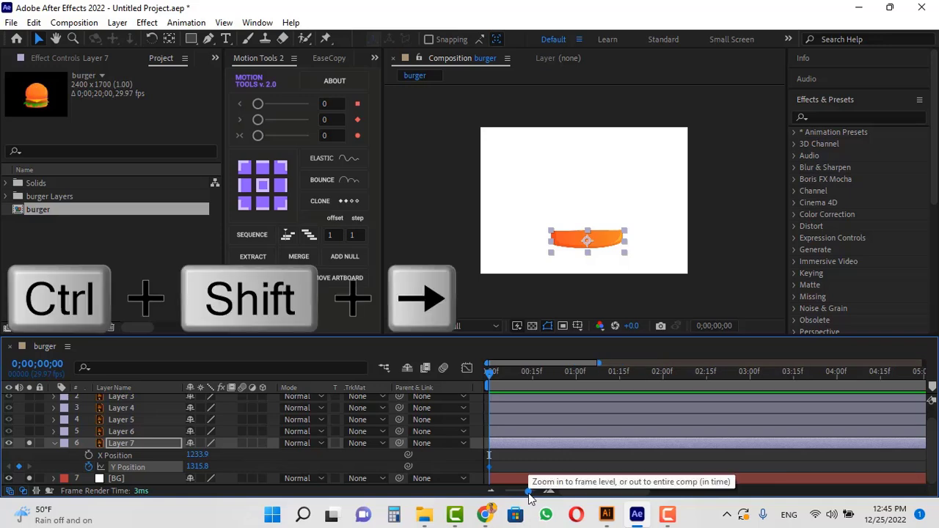
key("ctrl+Right")
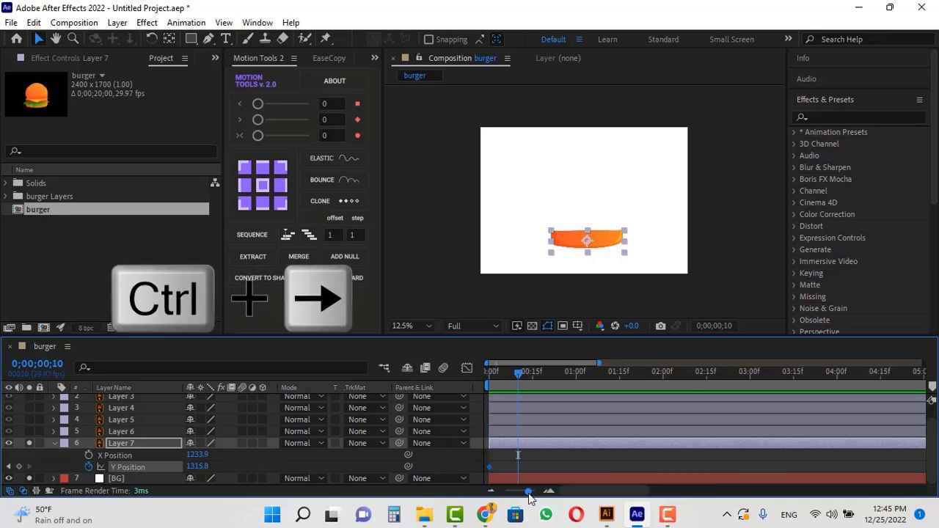
key("ctrl+Right")
key("ctrl+Right")
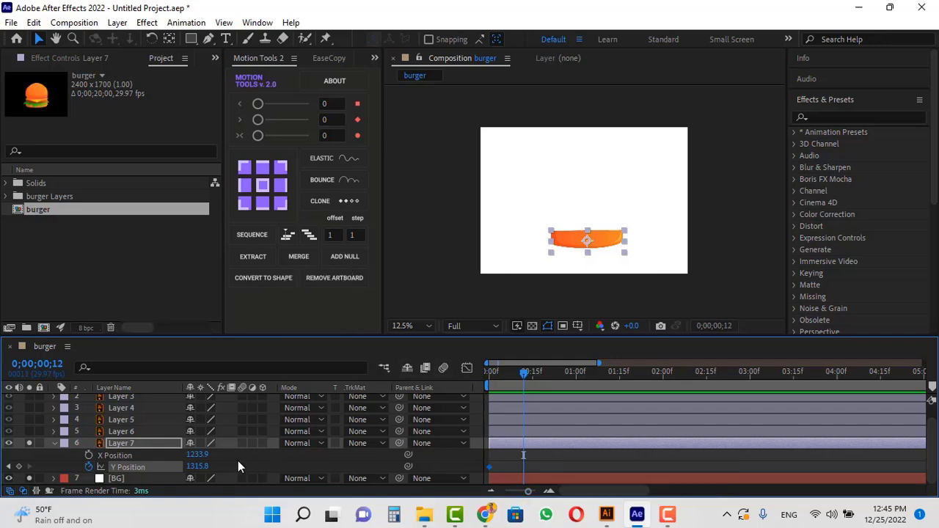
mouse_move(196, 467)
left_mouse_down()
mouse_move(181, 468)
mouse_move(170, 453)
mouse_move(183, 462)
left_mouse_up()
At frame 22, paste a copy of the first Y Position keyframe.
key("ctrl+shift+Right")
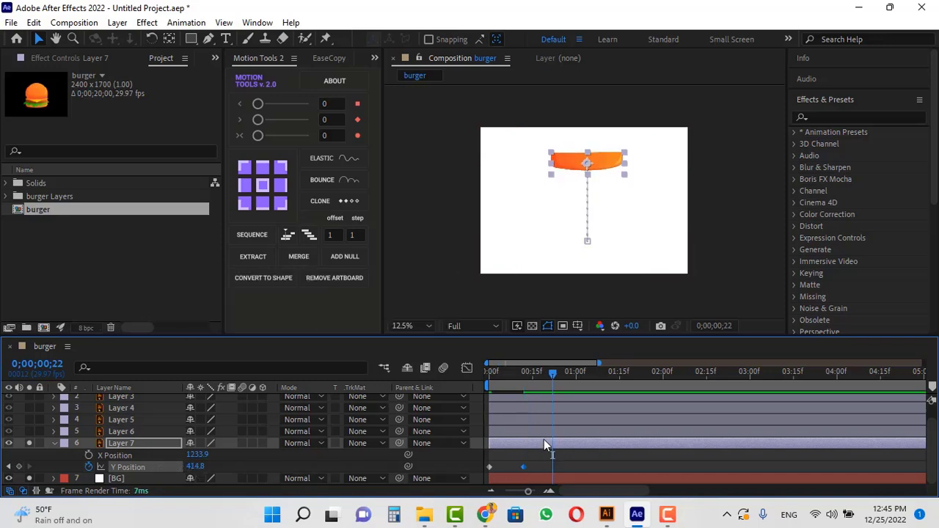
key("ctrl+c")
left_click(489, 467)
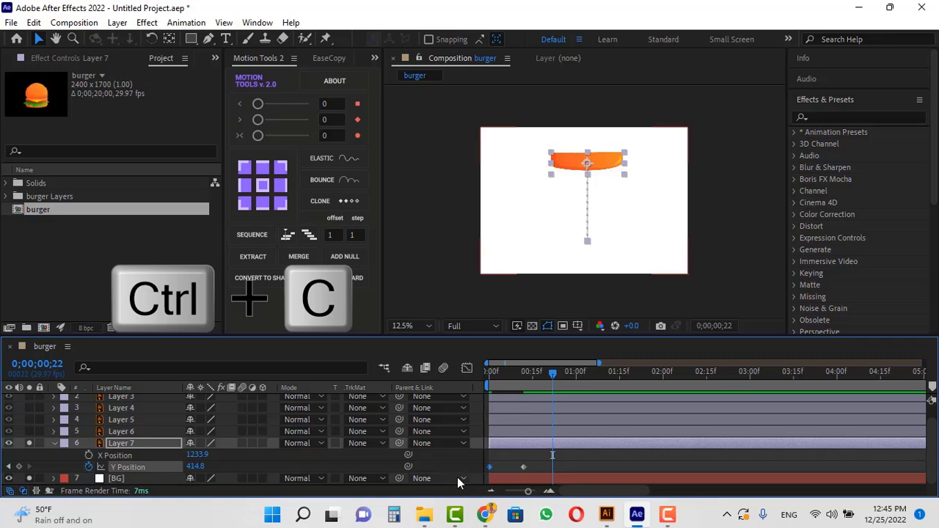
key("ctrl+v")
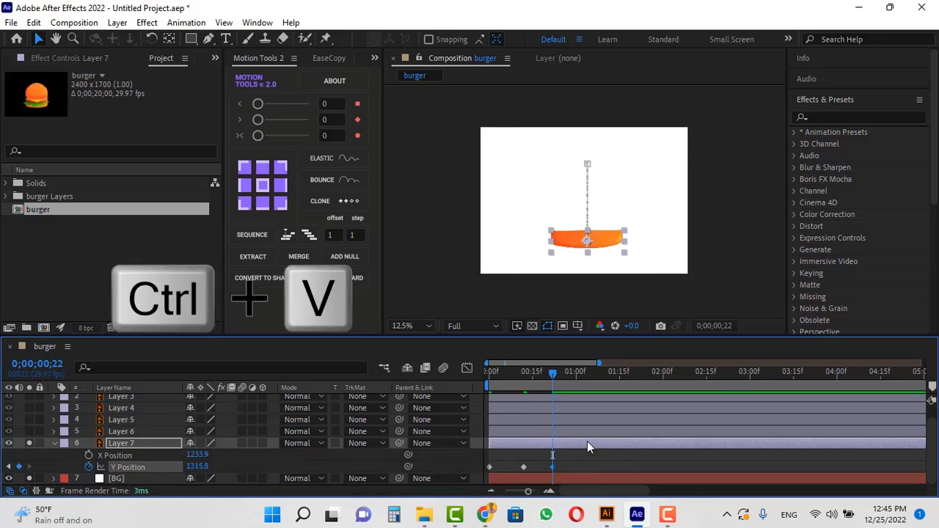
Preview the motion and apply Easy Ease to the first two Y Position keyframes.
key("space")
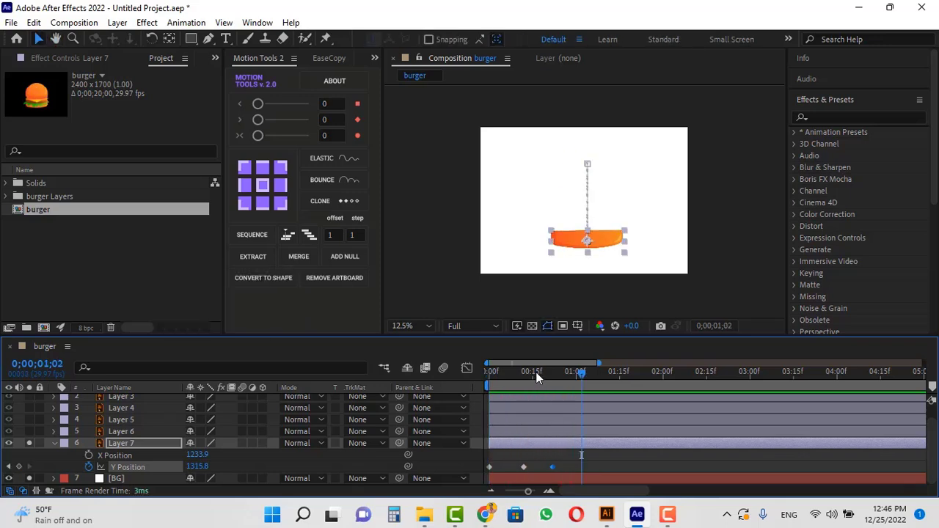
key("space")
left_click(572, 457)
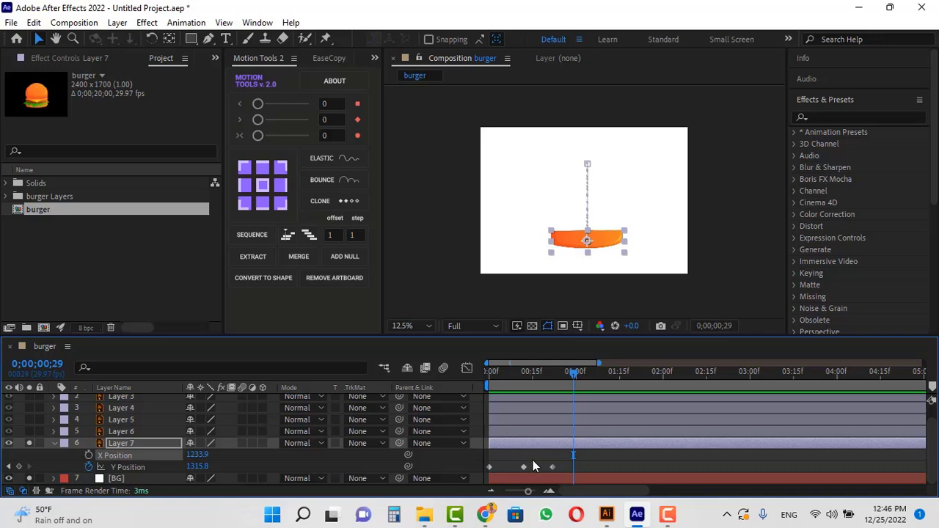
left_click_drag(533, 460, 499, 472)
key("F9")
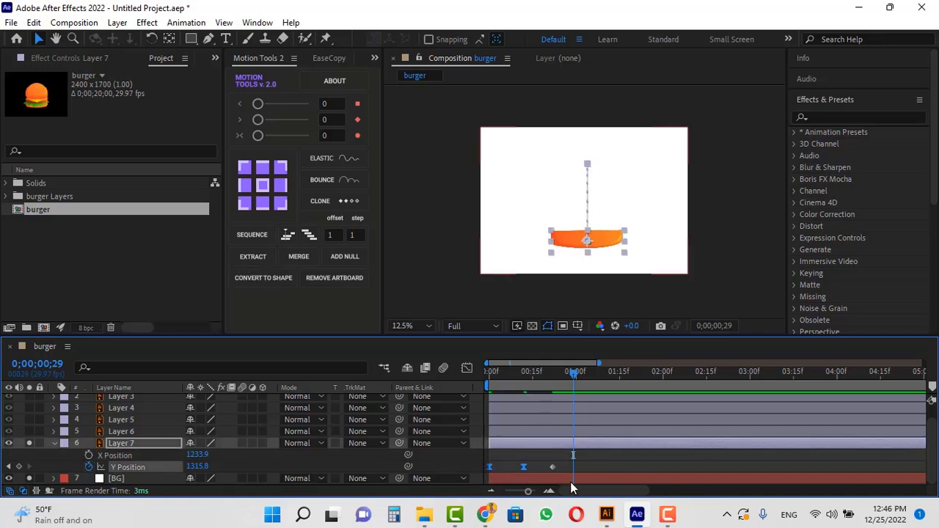
In the Graph Editor, open the frame-12 keyframe's velocity settings and set it to Continuous.
left_click(466, 368)
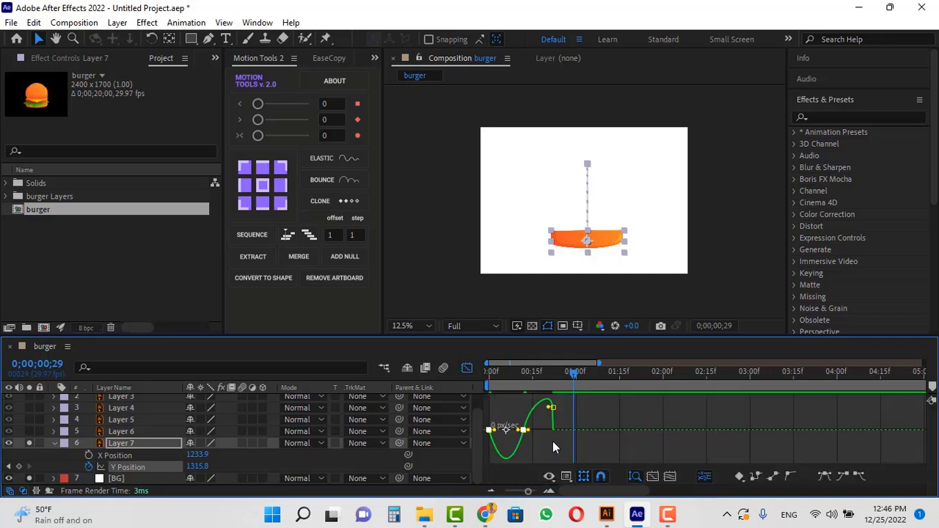
left_click(549, 448)
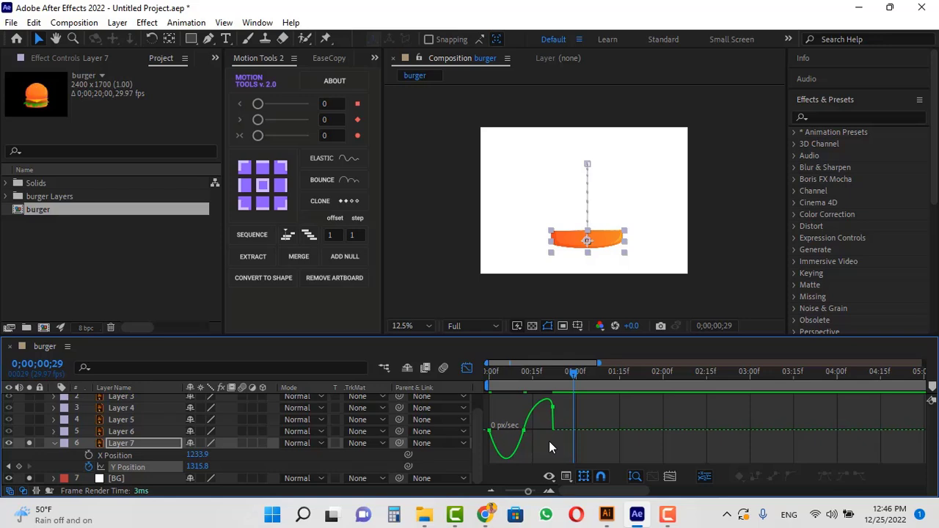
mouse_move(527, 432)
left_click(517, 373)
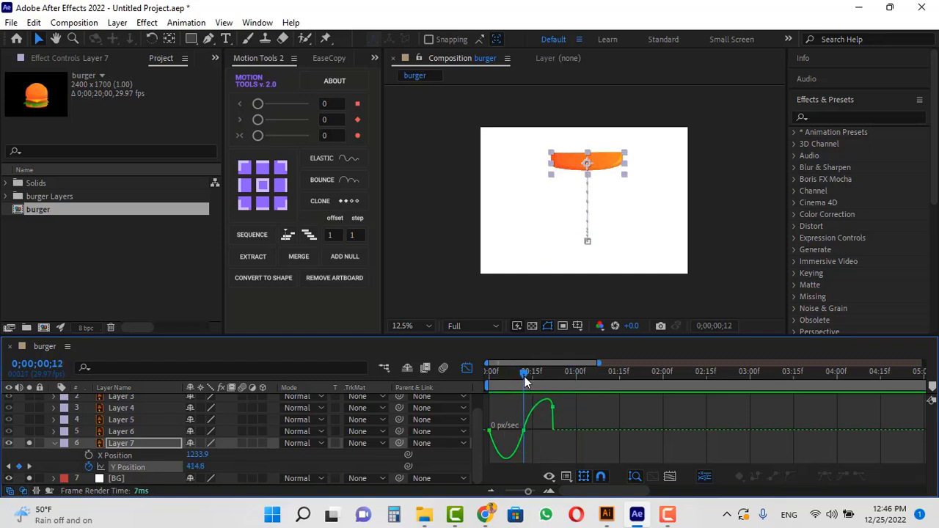
left_click(506, 376)
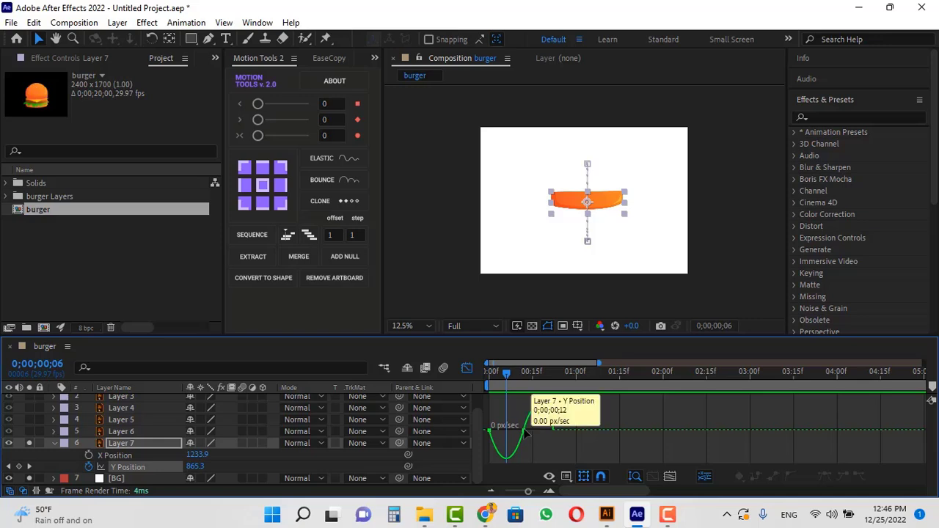
left_click(523, 431)
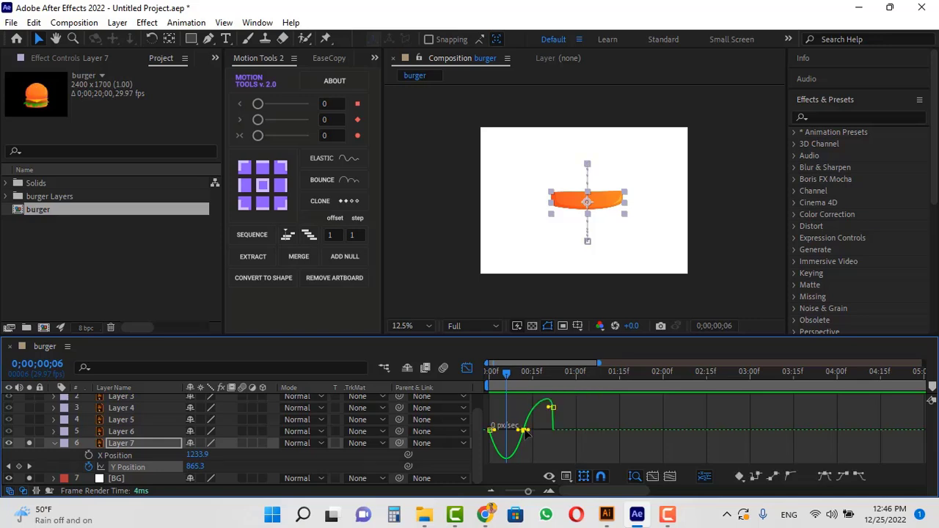
double_click(523, 431)
left_click(299, 279)
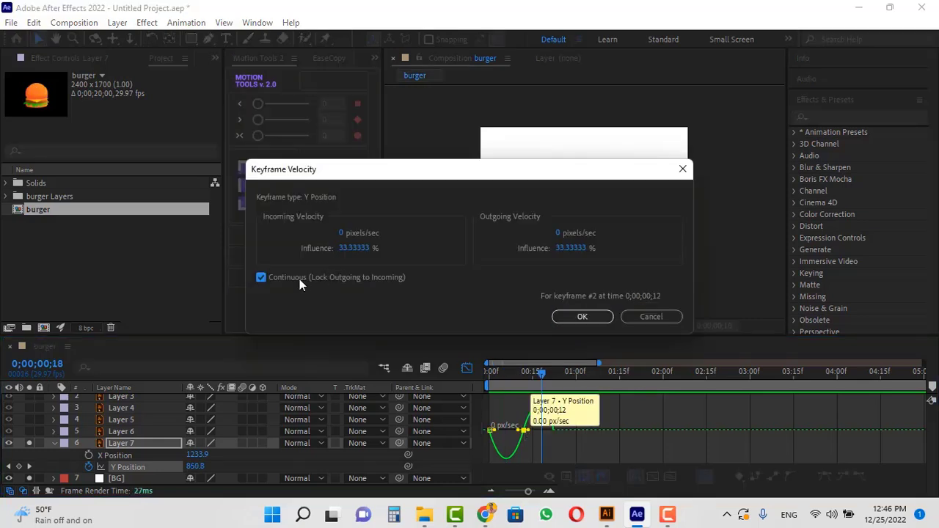
left_click(586, 317)
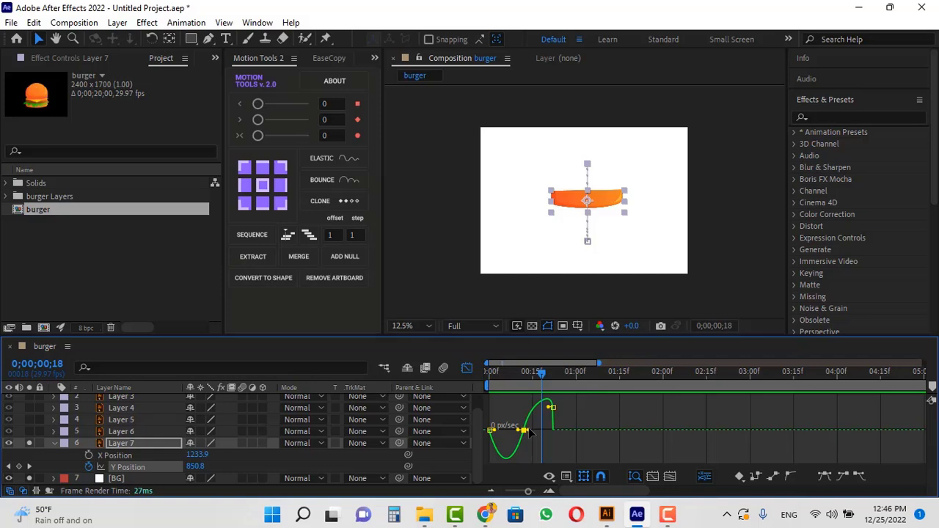
Drag the frame-12 keyframe's velocity handle to steepen the speed curve and preview the result.
left_click_drag(529, 433, 503, 448)
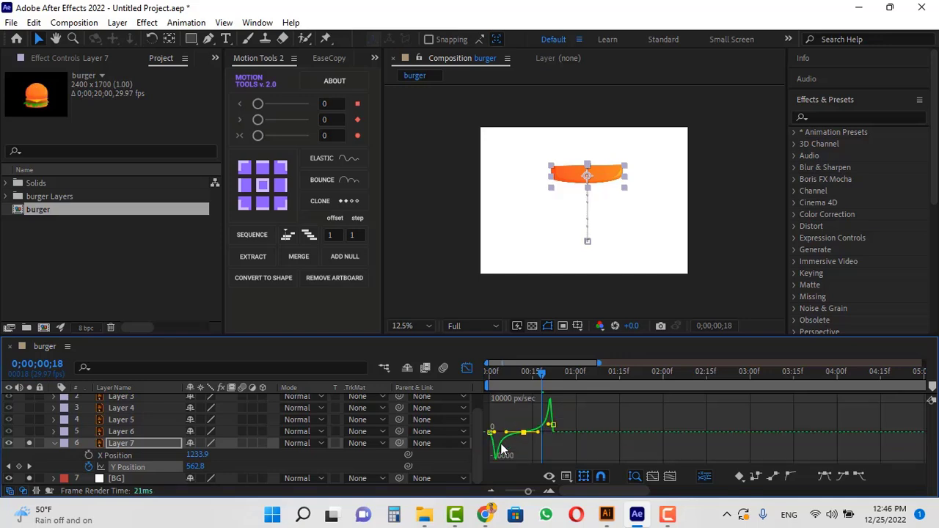
key("space")
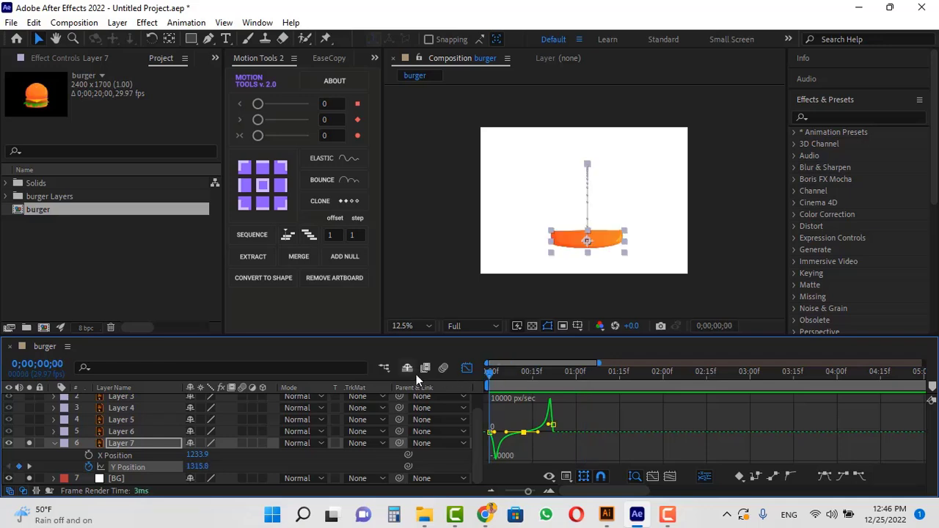
Preview the Y Position animation of Layer 7.
key("space")
key("space")
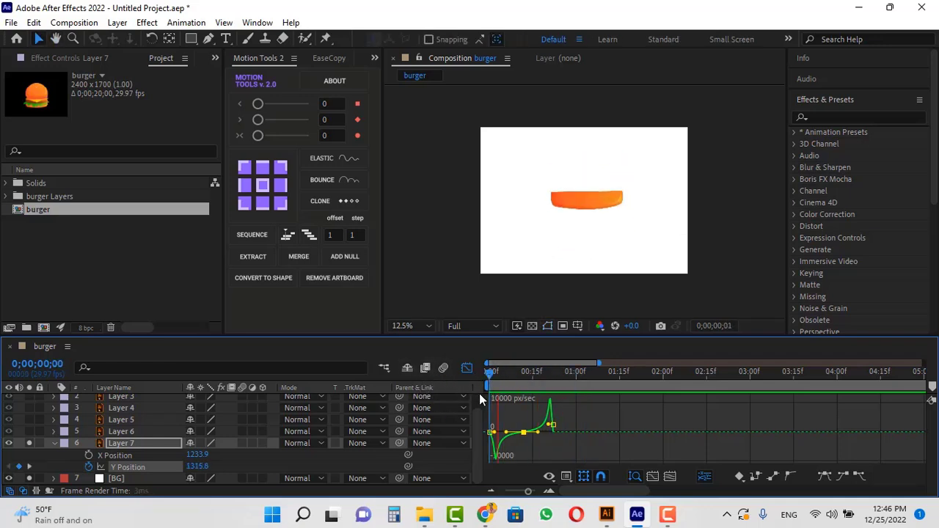
key("space")
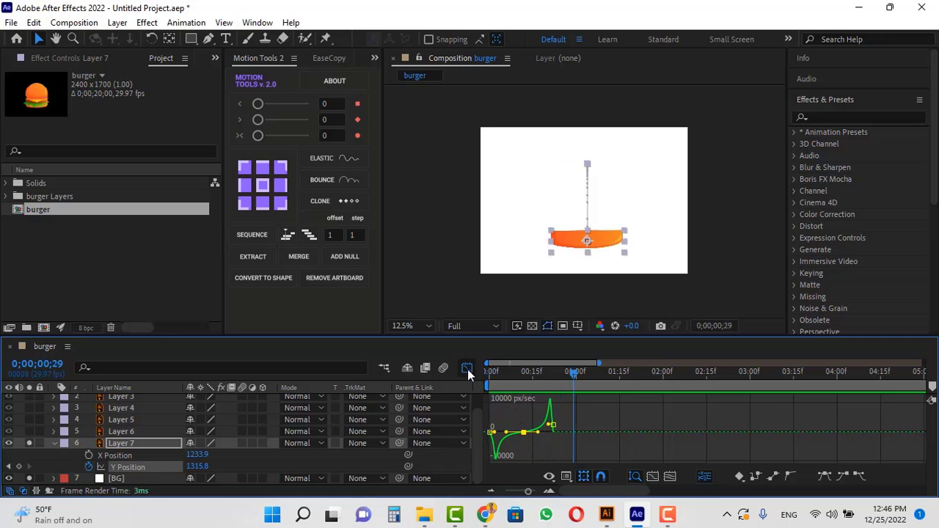
Apply the Motion Tools Bounce to the frame-22 Y Position keyframe and preview the result.
left_click(467, 369)
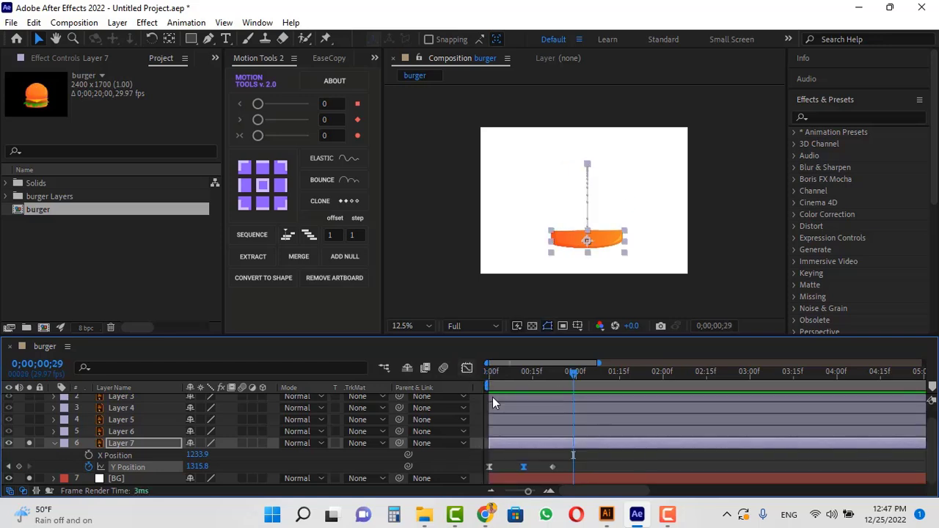
left_click(570, 467)
left_click_drag(573, 372, 552, 377)
left_click(553, 467)
left_click(329, 179)
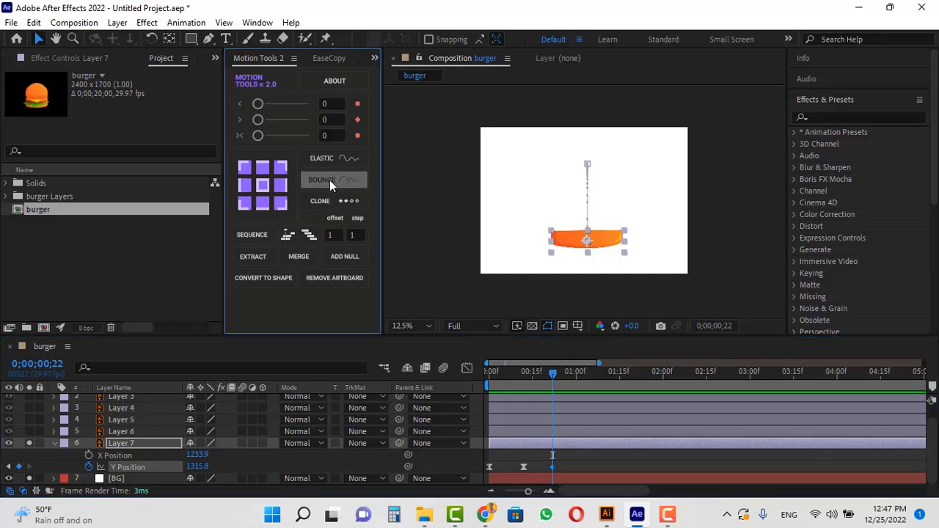
left_click_drag(553, 374, 490, 374)
key("space")
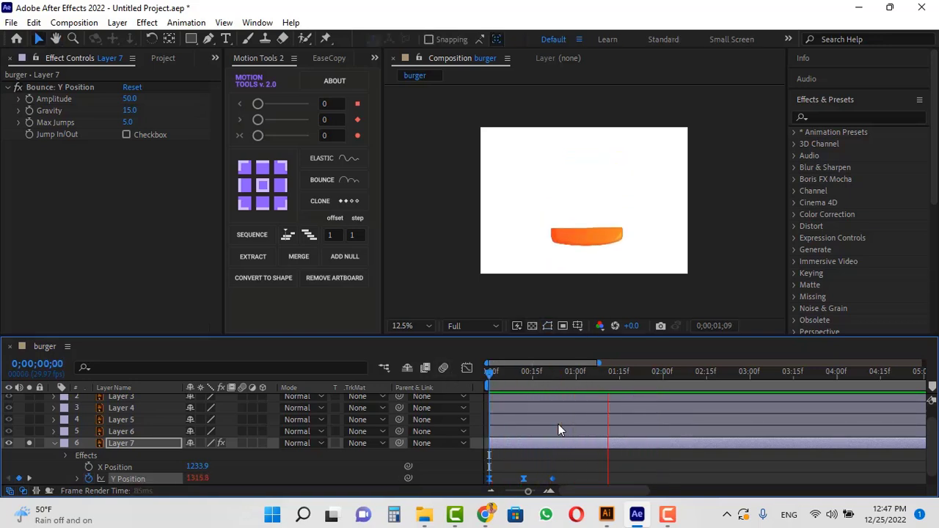
key("space")
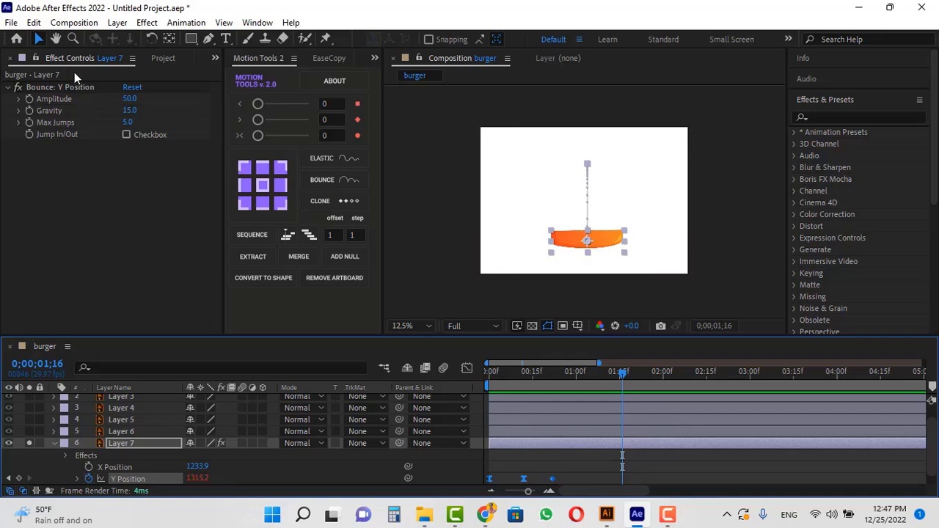
Set the Bounce effect's Amplitude to 35 and Gravity to 25.
left_click(129, 99)
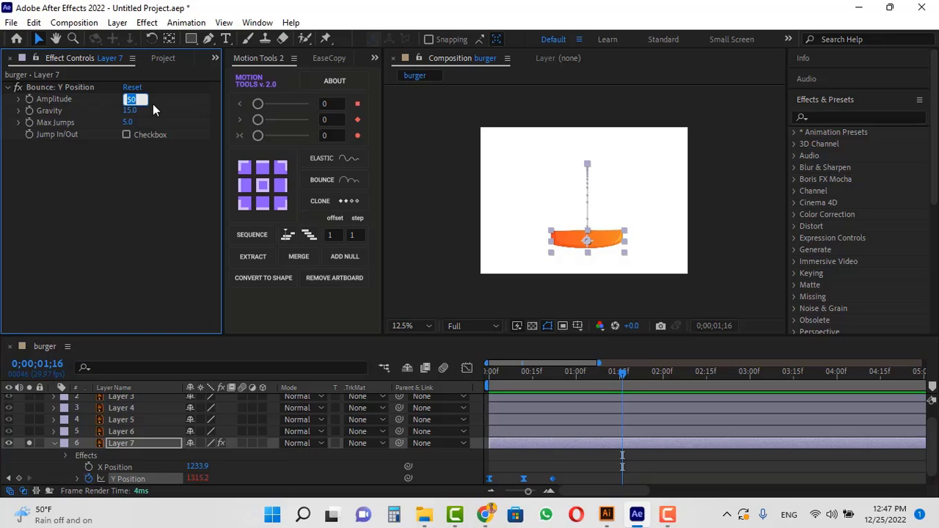
type("35")
key("Return")
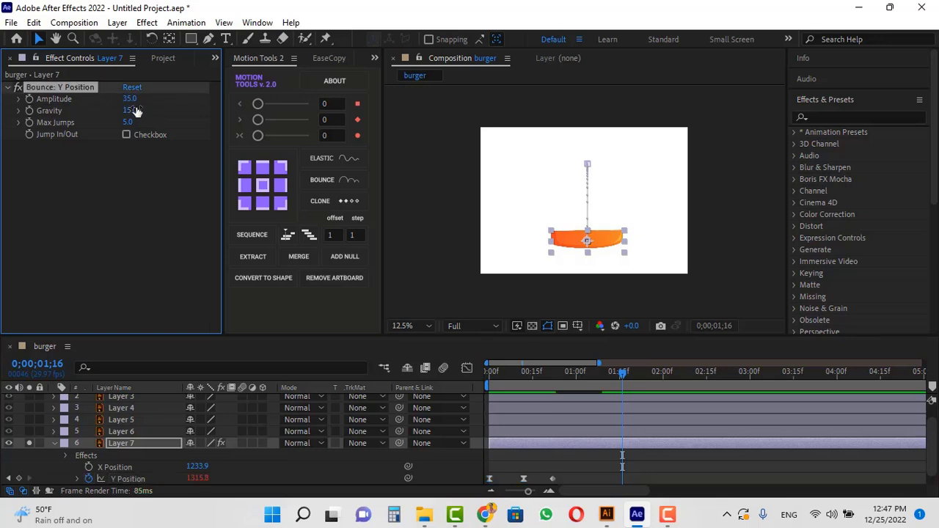
left_click(136, 111)
type("25")
key("Return")
Preview the adjusted bounce animation.
key("space")
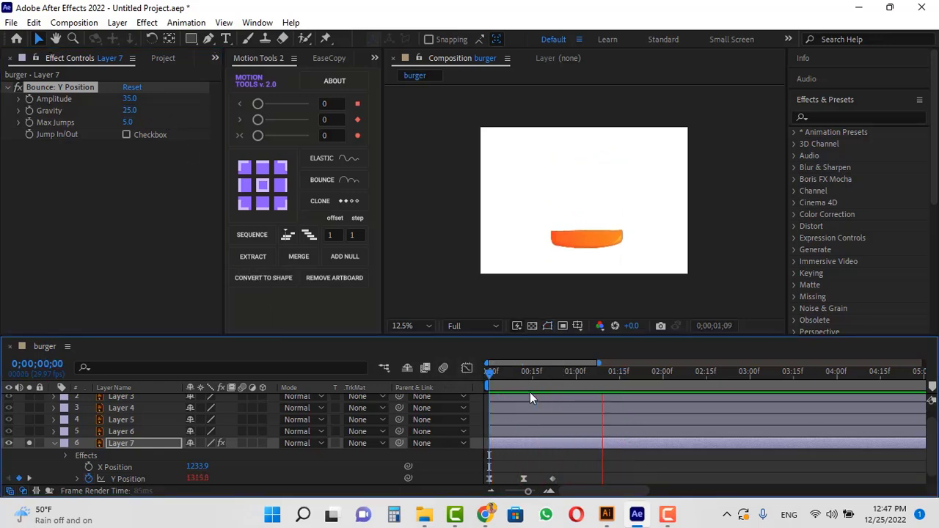
key("space")
left_click_drag(544, 372, 418, 378)
key("space")
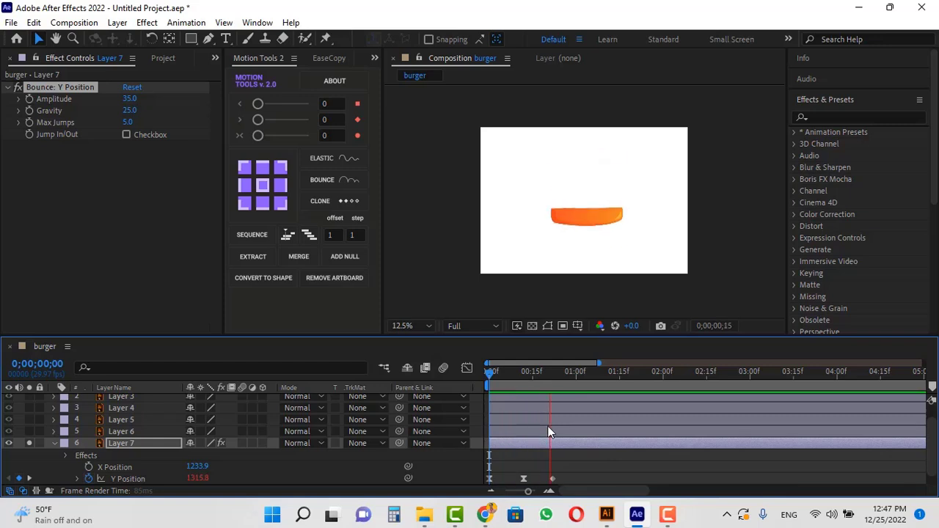
key("space")
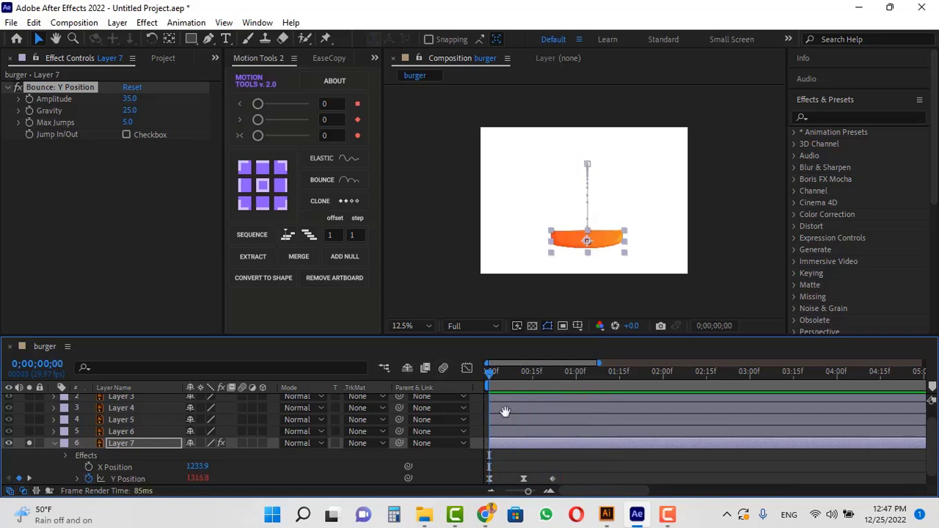
Show Layer 7's Scale and add a Scale keyframe of 0% at frame 0.
scroll(588, 454, "down", 1)
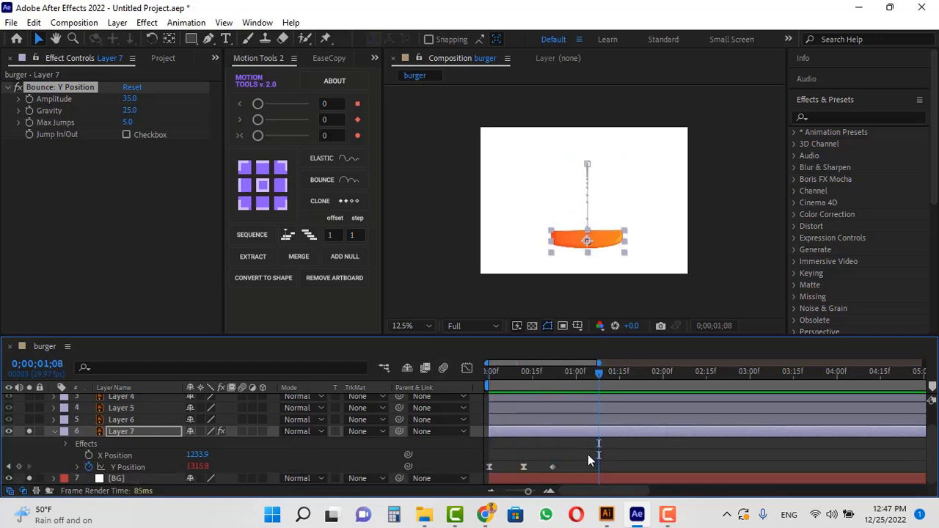
key("shift+s")
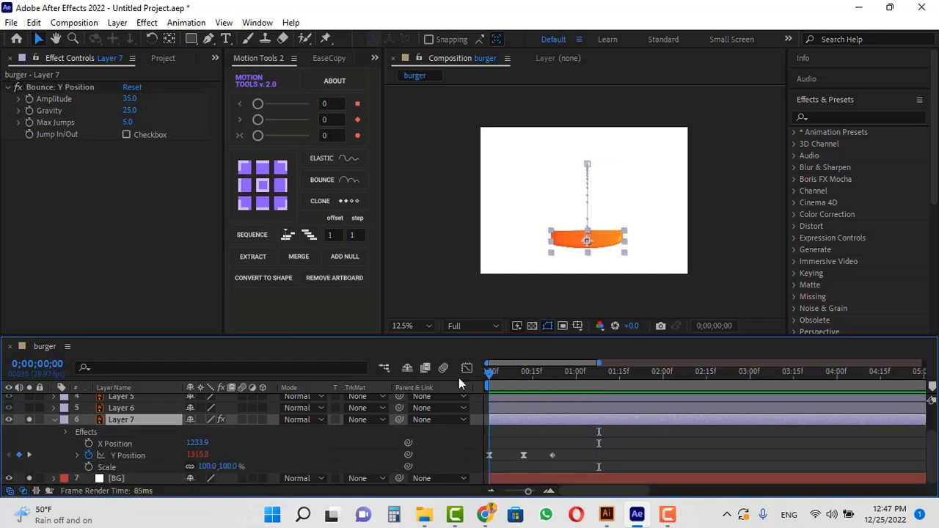
key("Home")
left_click(89, 468)
left_click(207, 466)
type("0")
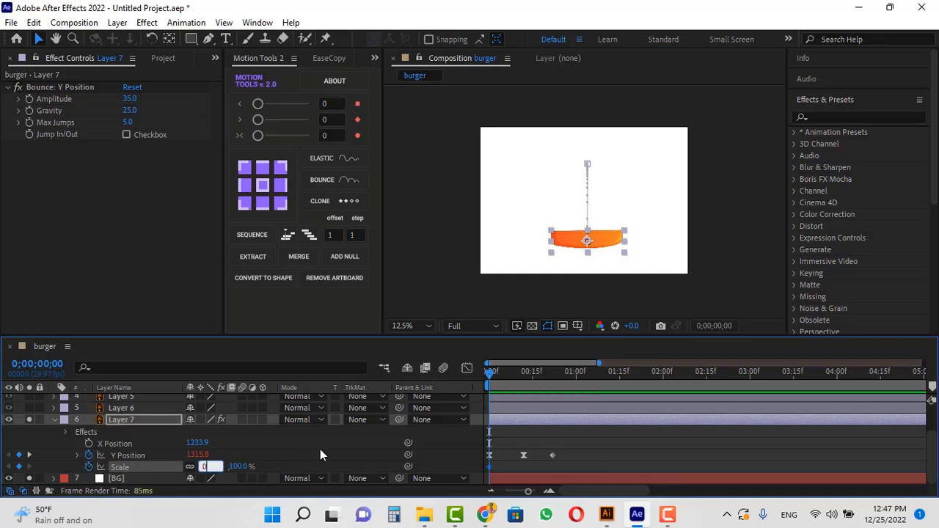
key("Return")
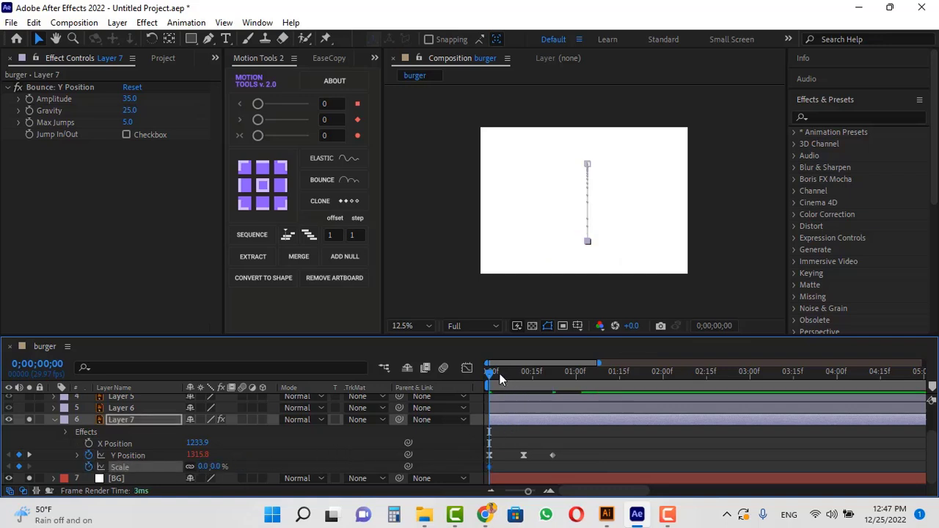
At frame 12, set a Scale keyframe of 100% and preview the scale-up.
left_click_drag(500, 373, 525, 382)
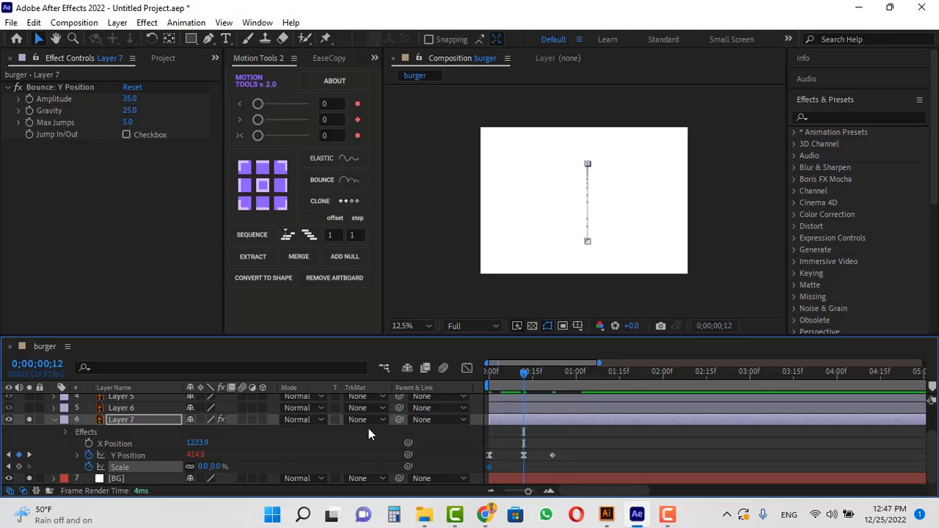
left_click(200, 466)
type("1")
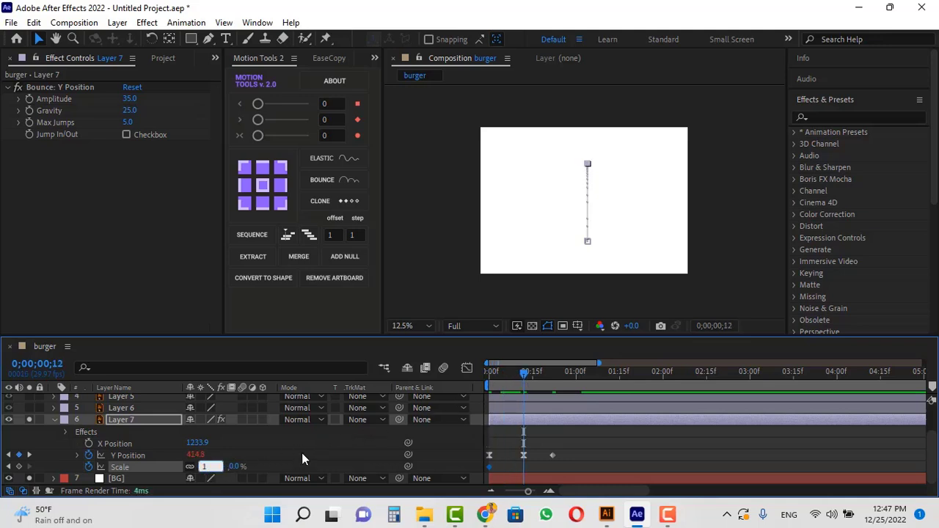
type("00")
key("Return")
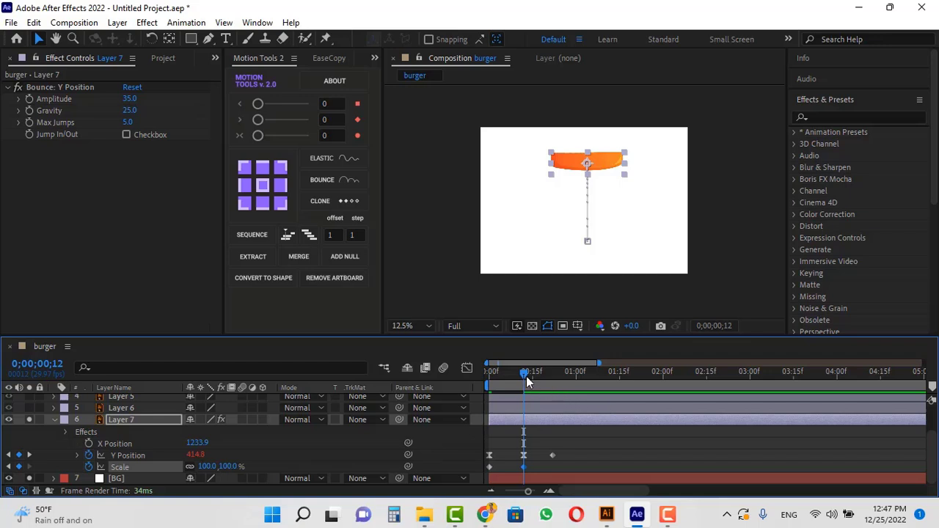
left_click_drag(525, 382, 440, 389)
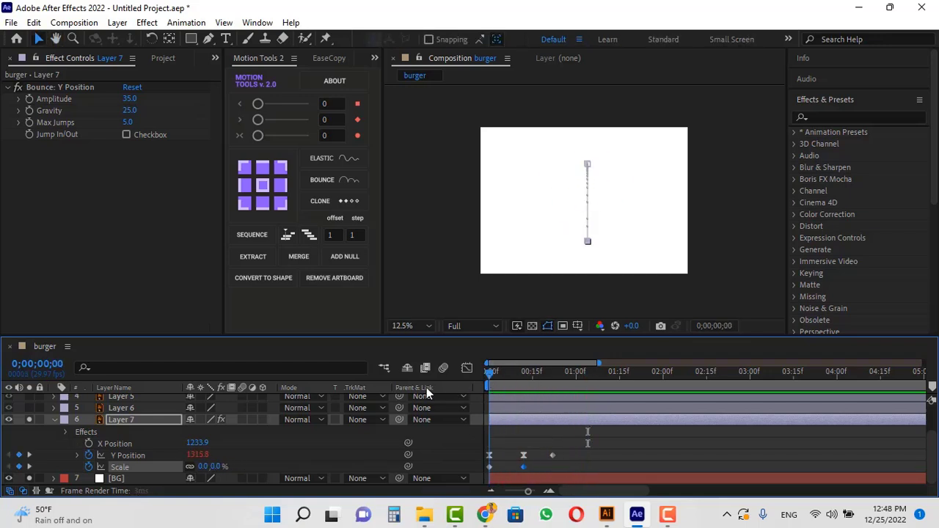
key("space")
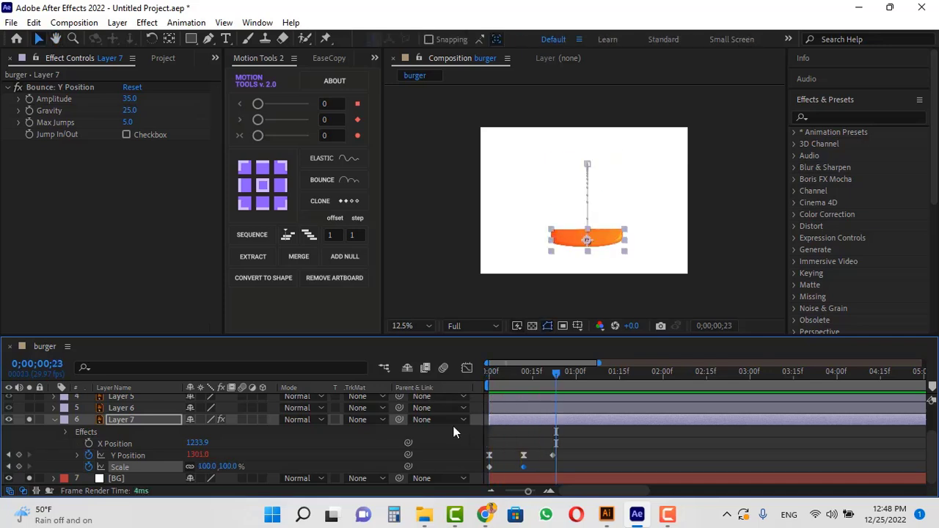
Show Layer 7's Rotation and add a Rotation keyframe of 0° at frame 0.
left_click(120, 420)
key("shift+r")
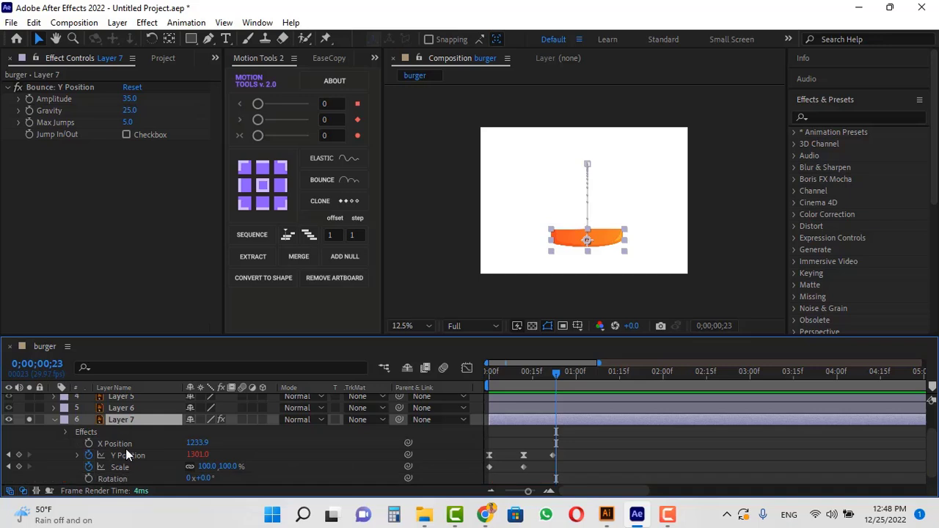
key("shift+r")
left_click_drag(521, 376, 482, 379)
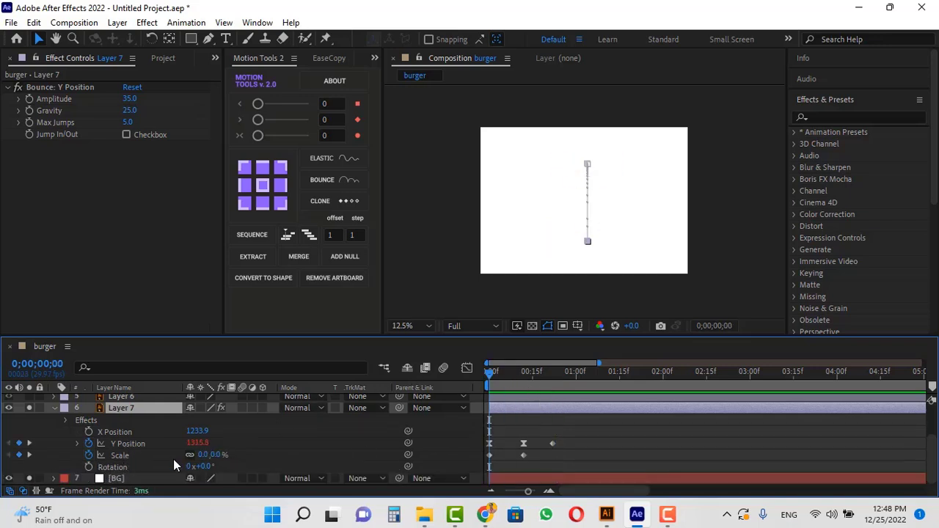
left_click(86, 463)
At frame 12, set a Rotation keyframe of -7°.
left_click_drag(509, 377, 522, 379)
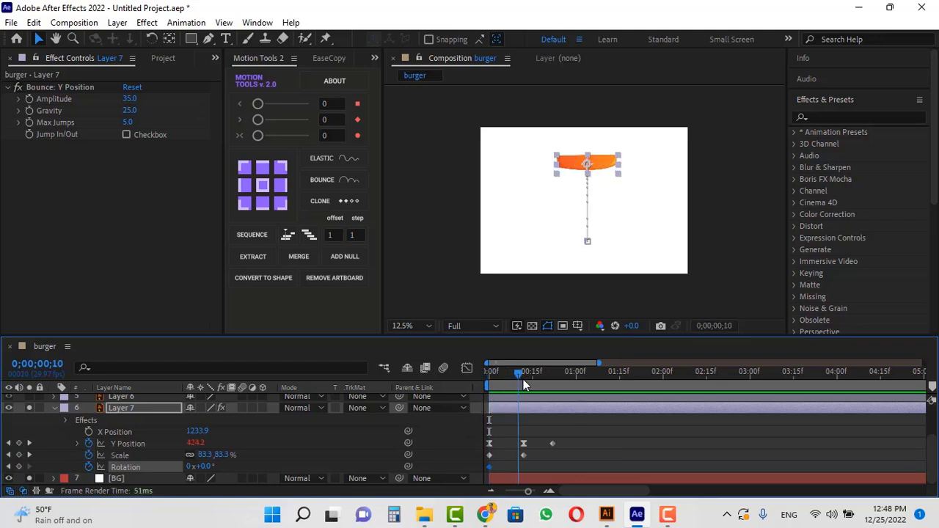
left_click_drag(208, 467, 203, 467)
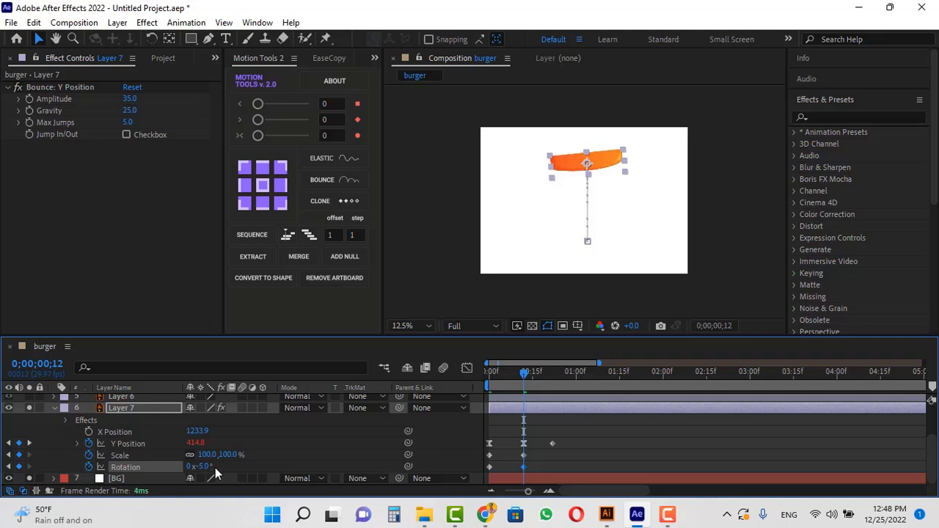
left_click(212, 466)
type("-7")
key("Return")
At frame 22, set a Rotation keyframe of 0°.
left_click_drag(528, 375, 558, 385)
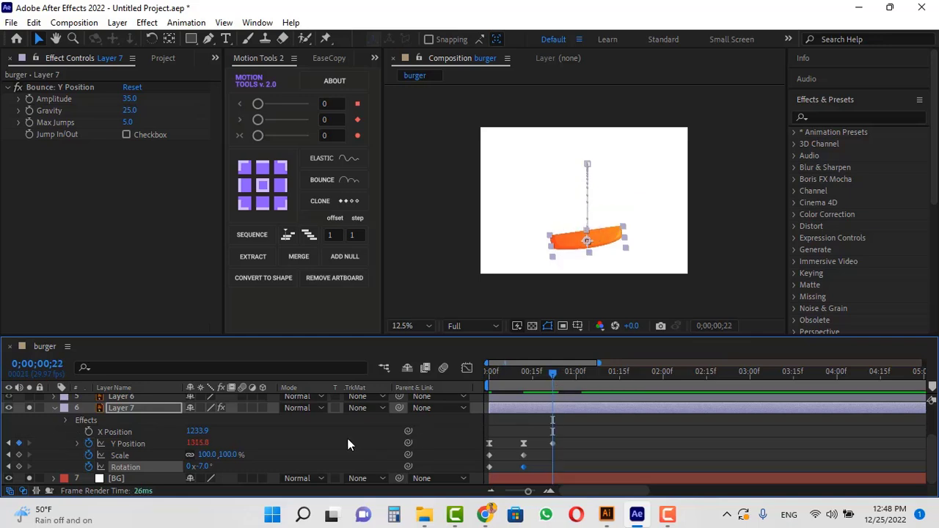
left_click(203, 467)
type("0")
key("Return")
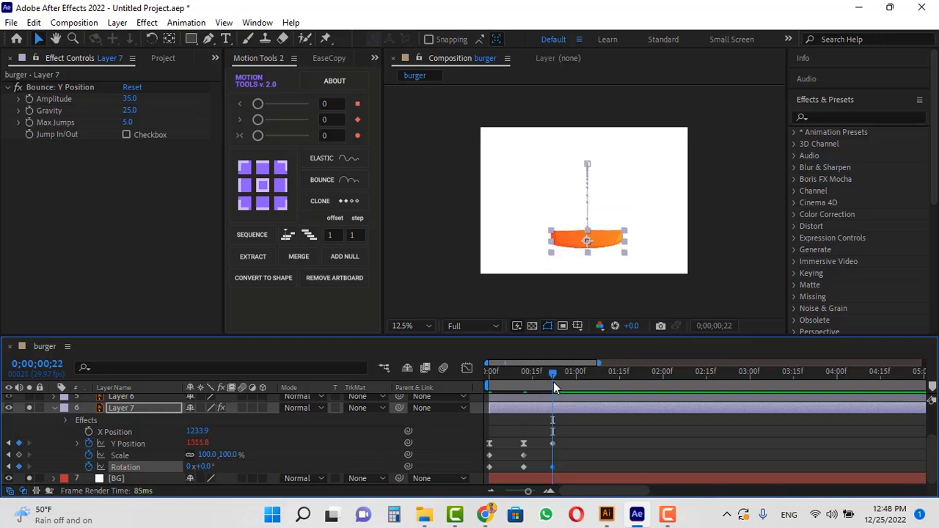
Preview the combined position, scale and rotation animation.
left_click_drag(551, 377, 477, 397)
key("space")
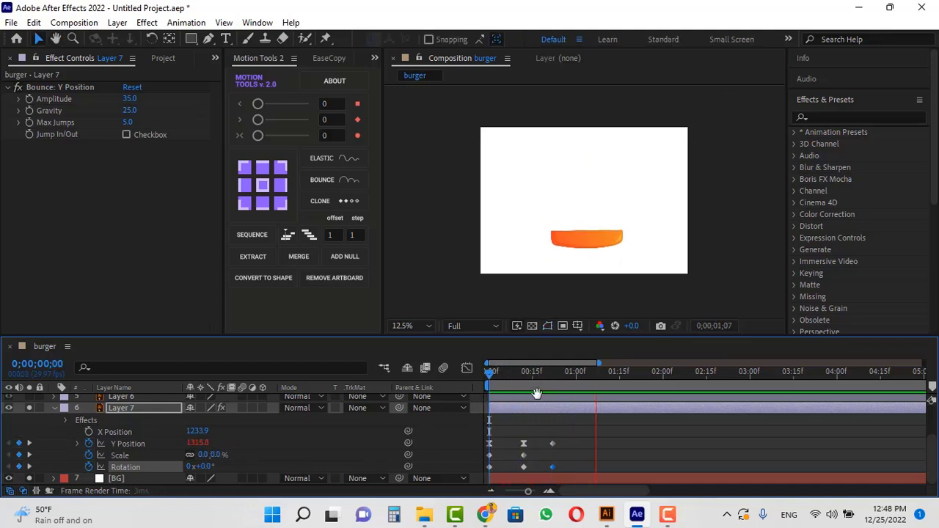
left_click_drag(543, 376, 430, 393)
key("space")
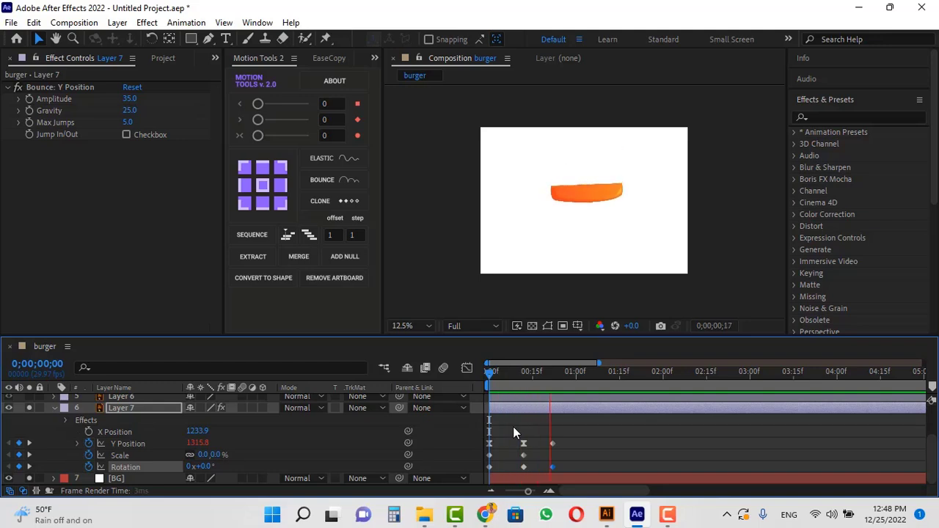
key("space")
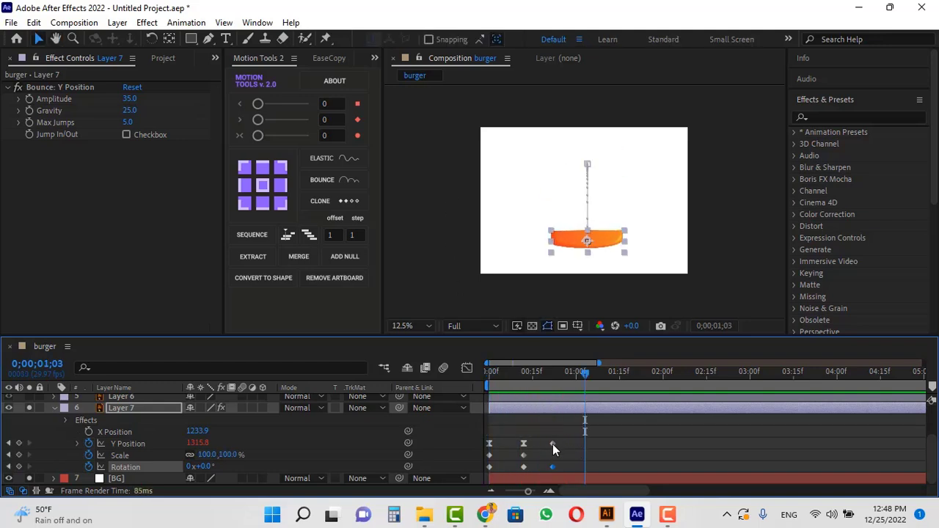
Copy the Y Position keyframes' easing with EaseCopy and paste it onto the Rotation keyframes.
left_click_drag(562, 438, 484, 444)
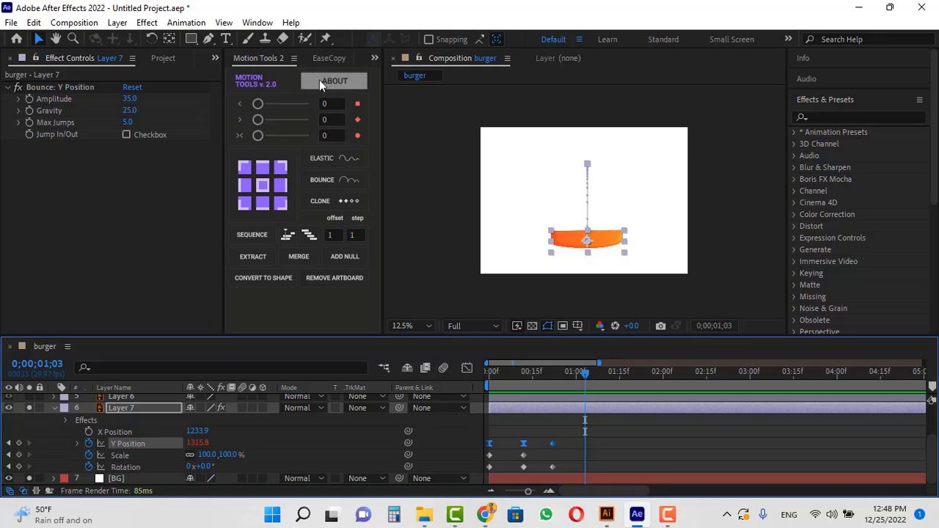
left_click(324, 58)
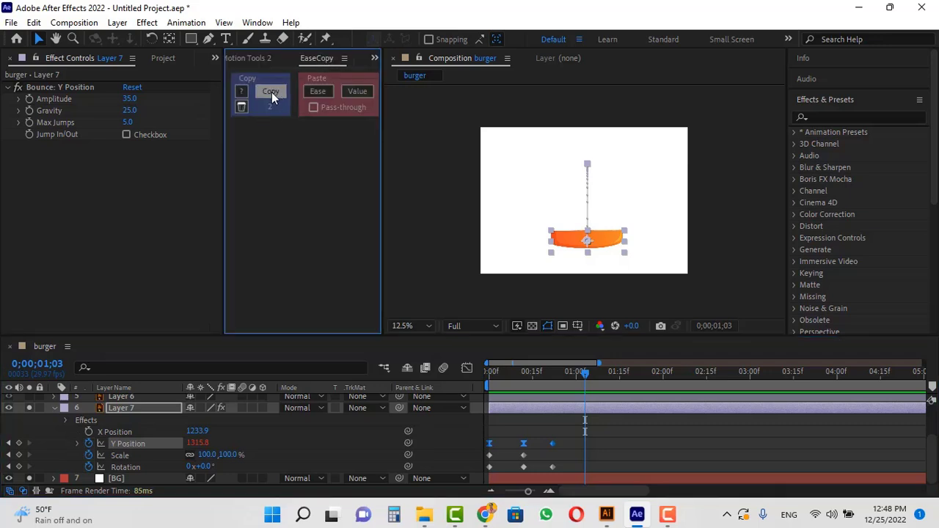
left_click(271, 92)
left_click_drag(558, 465, 483, 473)
left_click(320, 91)
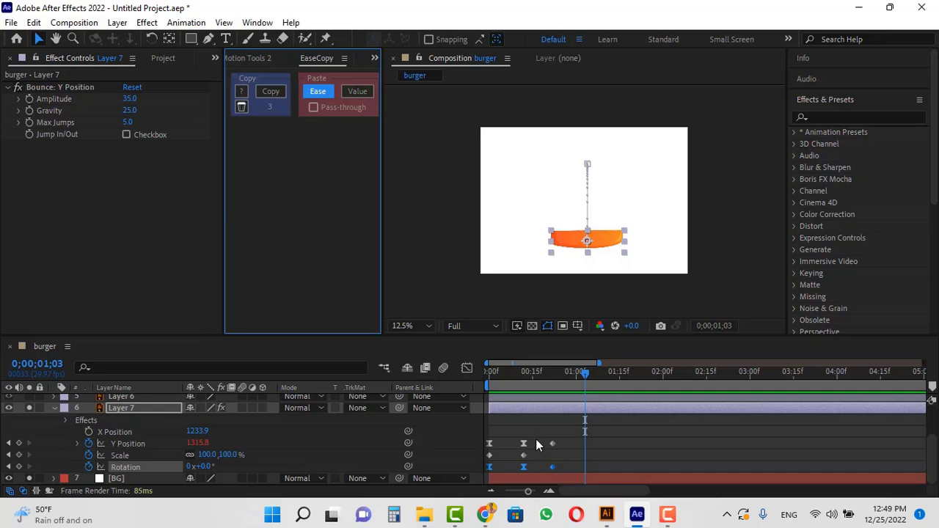
Copy the Y Position keyframes' easing with EaseCopy and paste it onto the Scale keyframes.
left_click_drag(535, 435, 484, 449)
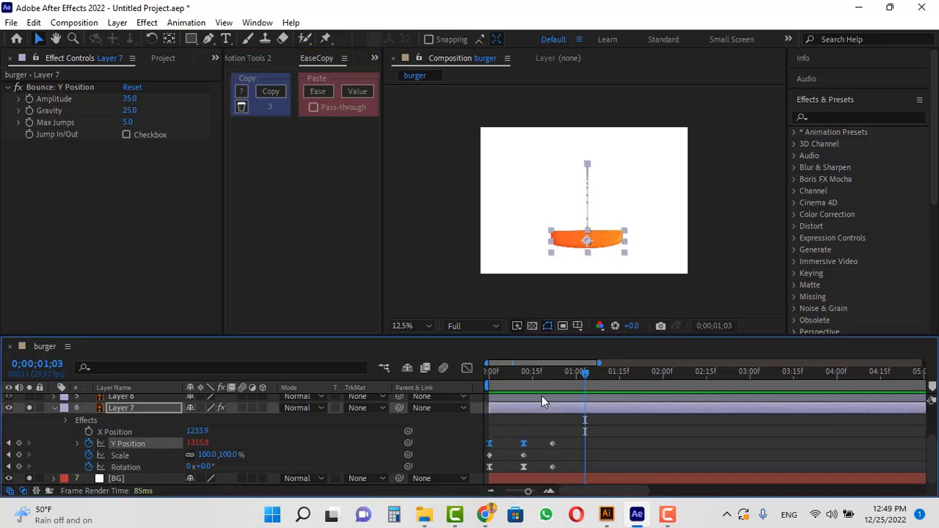
left_click(271, 91)
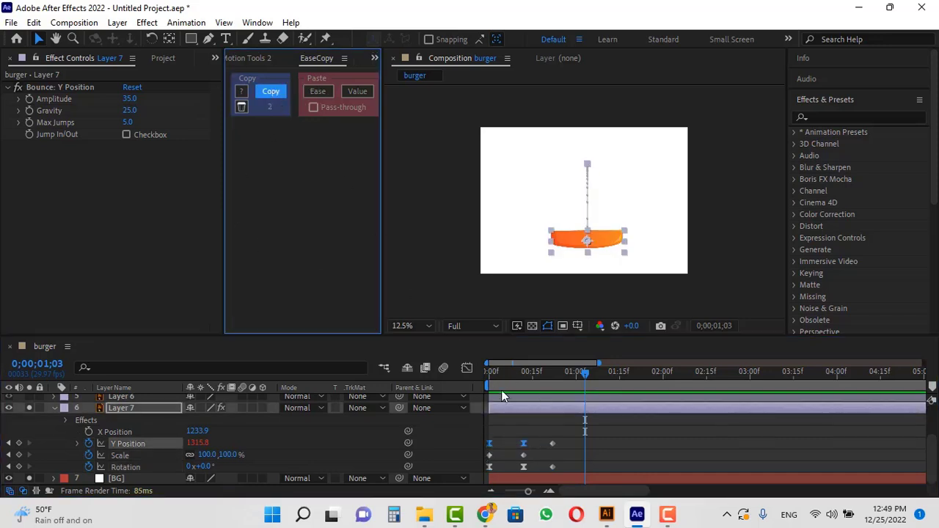
left_click_drag(534, 451, 478, 465)
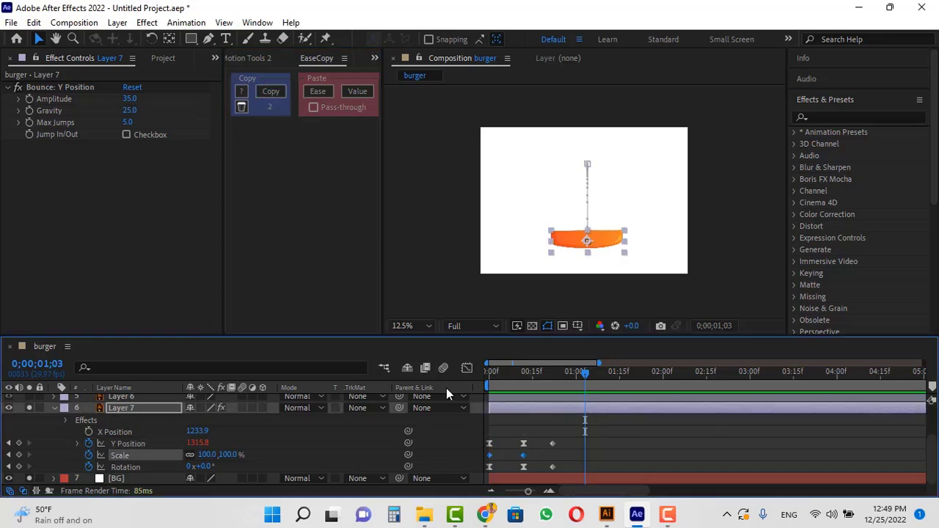
left_click(317, 91)
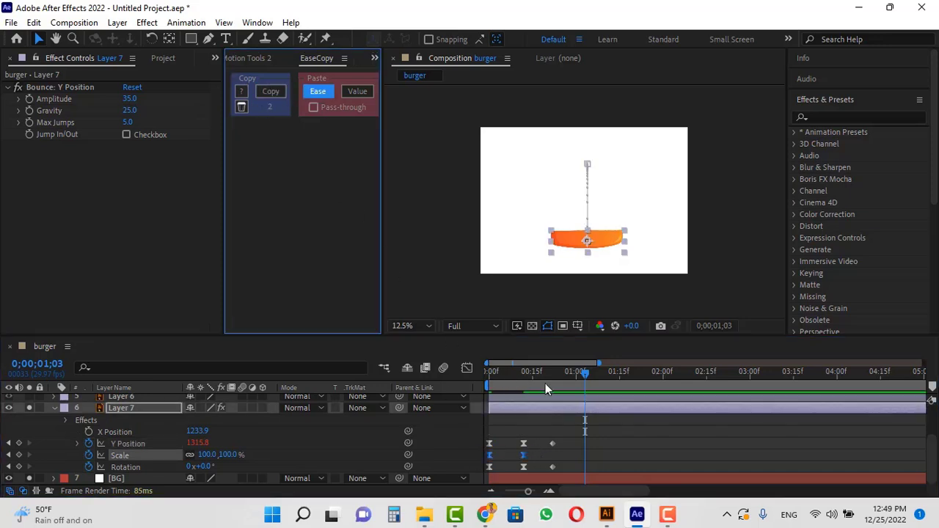
Preview the animation from the start.
left_click_drag(563, 464, 480, 473)
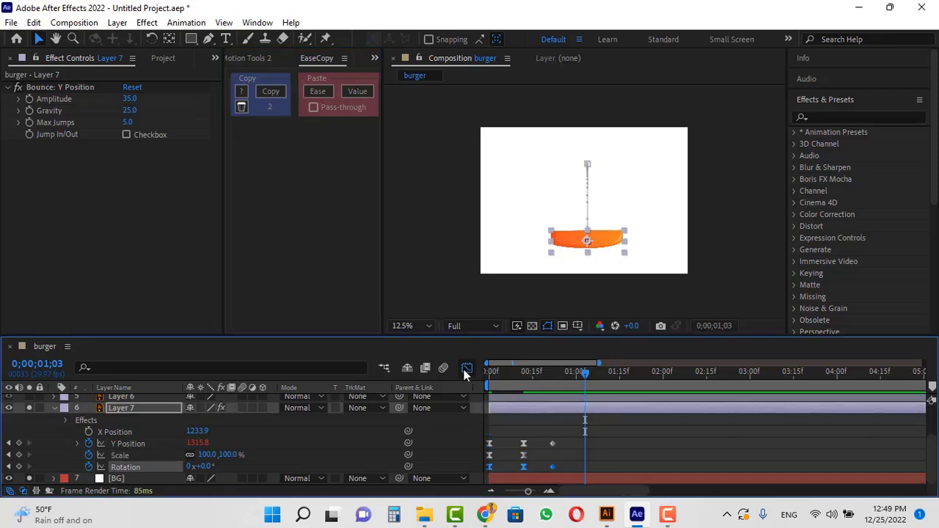
left_click(467, 368)
left_click(462, 366)
left_click_drag(549, 378, 476, 378)
key("space")
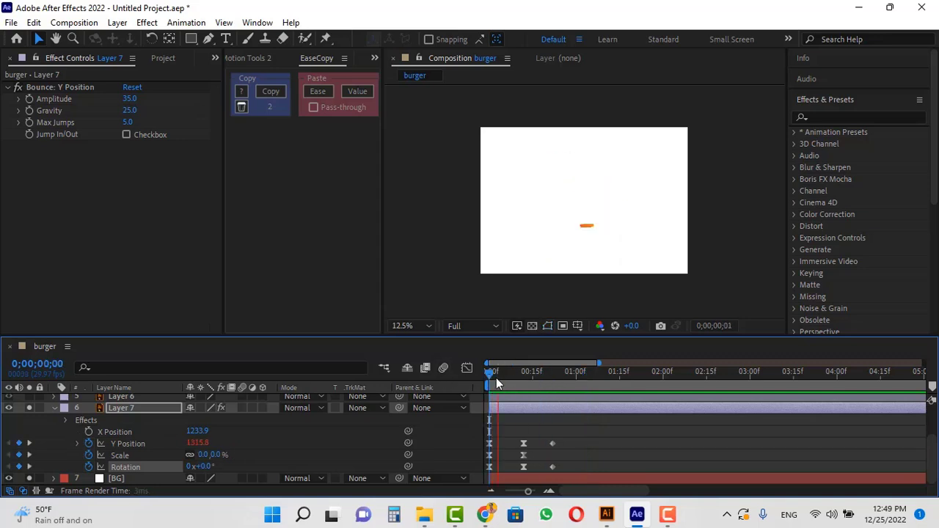
Select the last Rotation keyframe and apply the Elastic preset from Motion Tools 2.
left_click(564, 446)
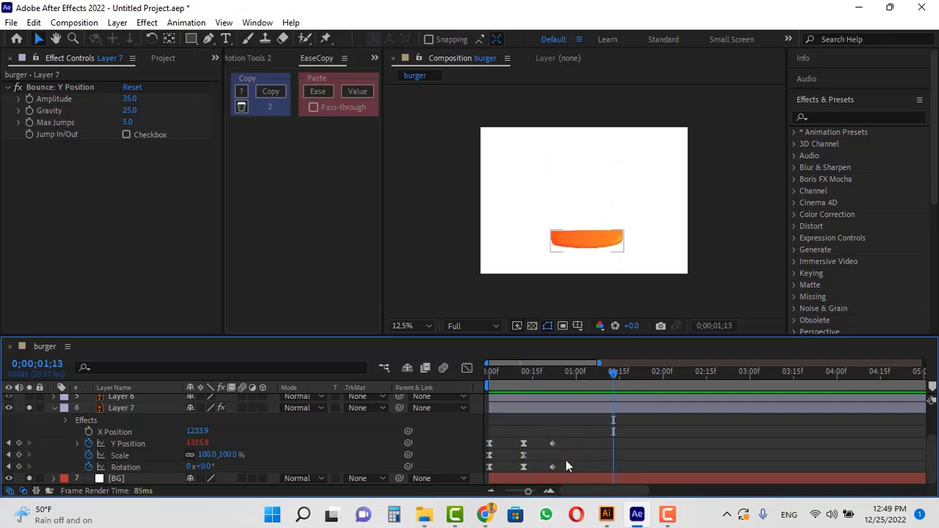
left_click(566, 455)
left_click_drag(563, 467, 544, 473)
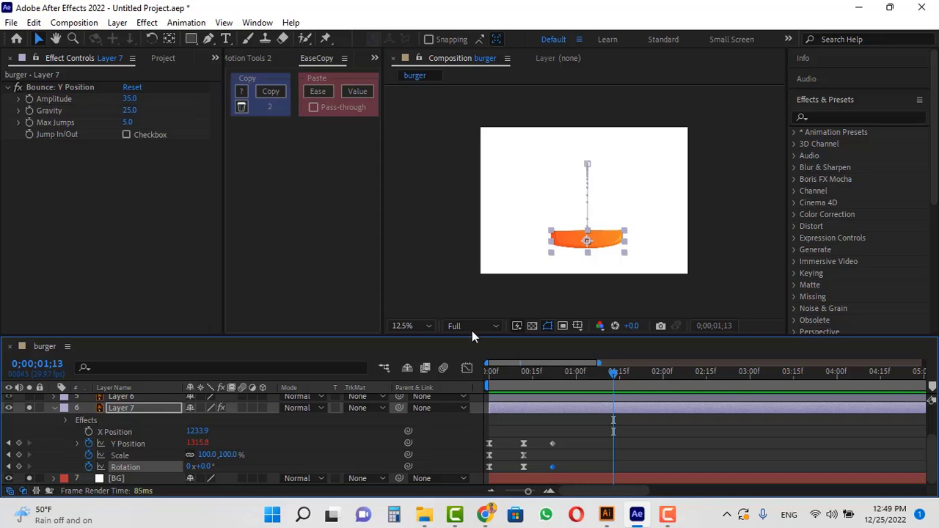
left_click(253, 58)
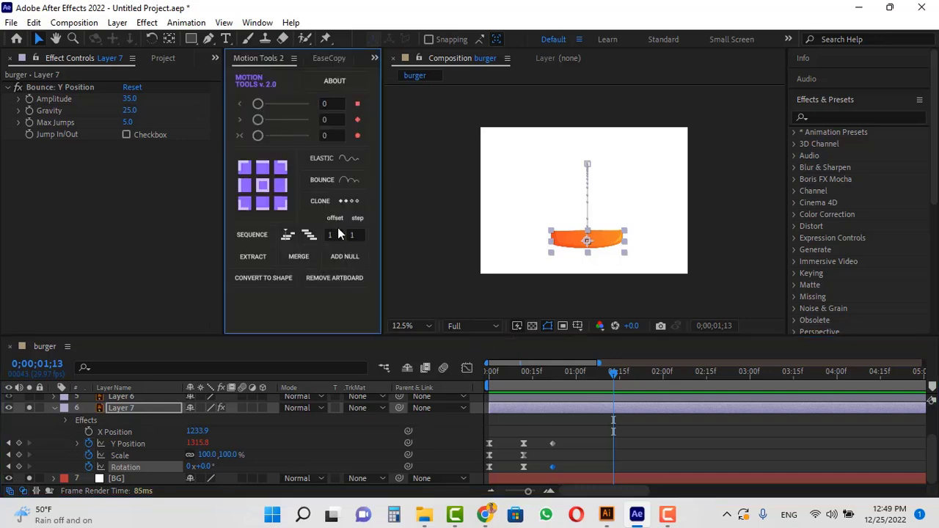
left_click(334, 157)
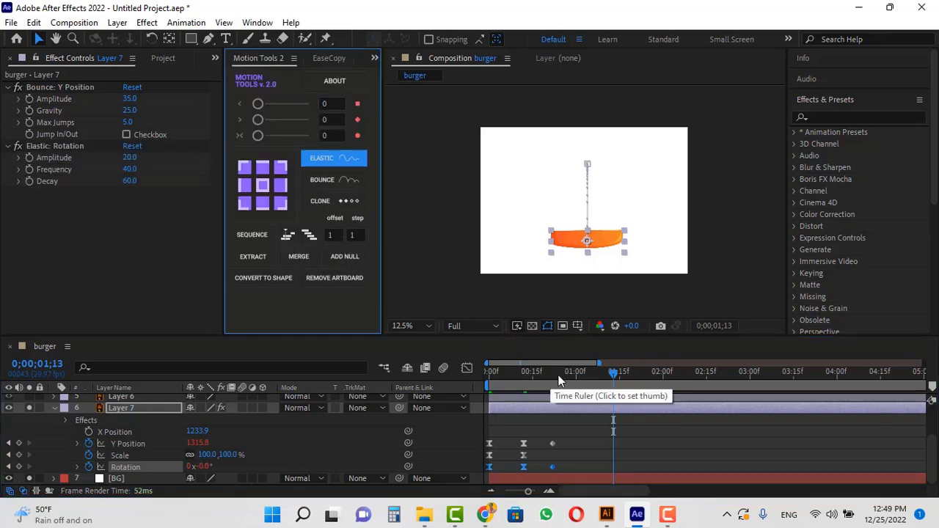
Preview the elastic rotation animation.
key("space")
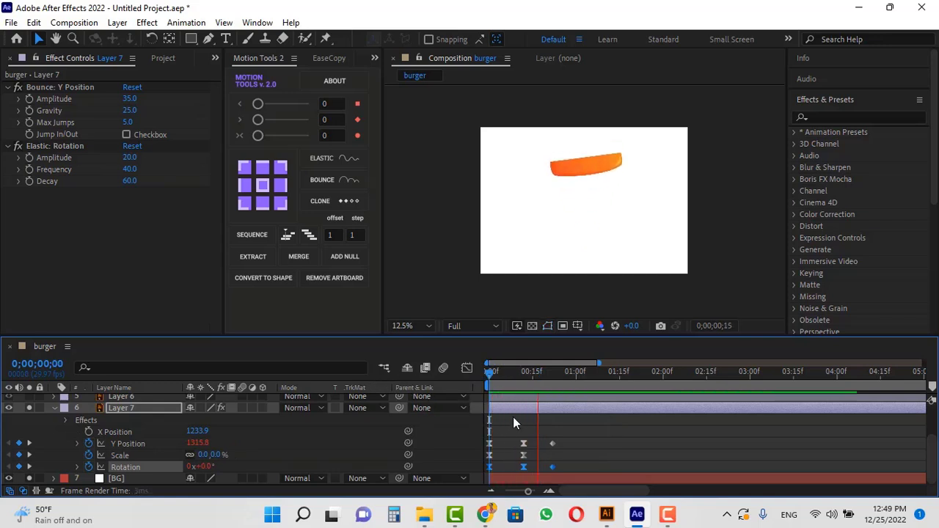
key("space")
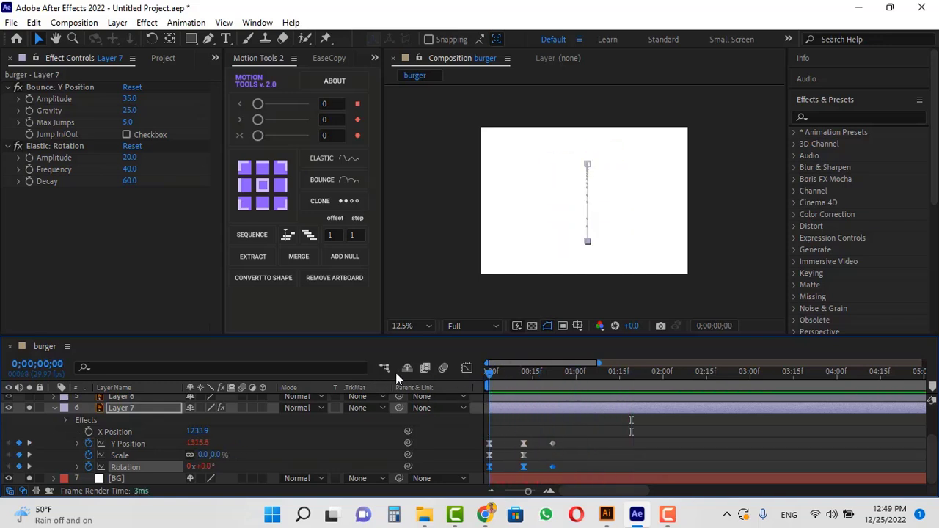
key("space")
key("space")
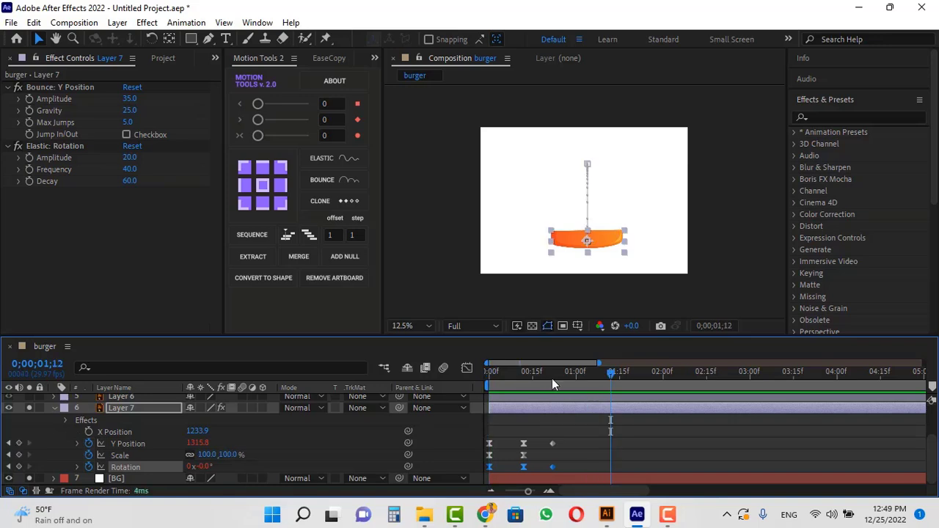
key("space")
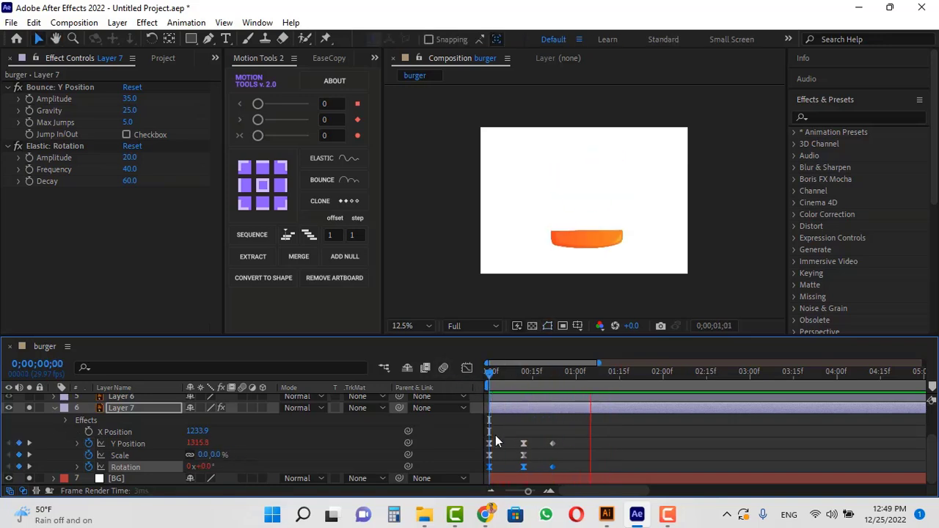
key("space")
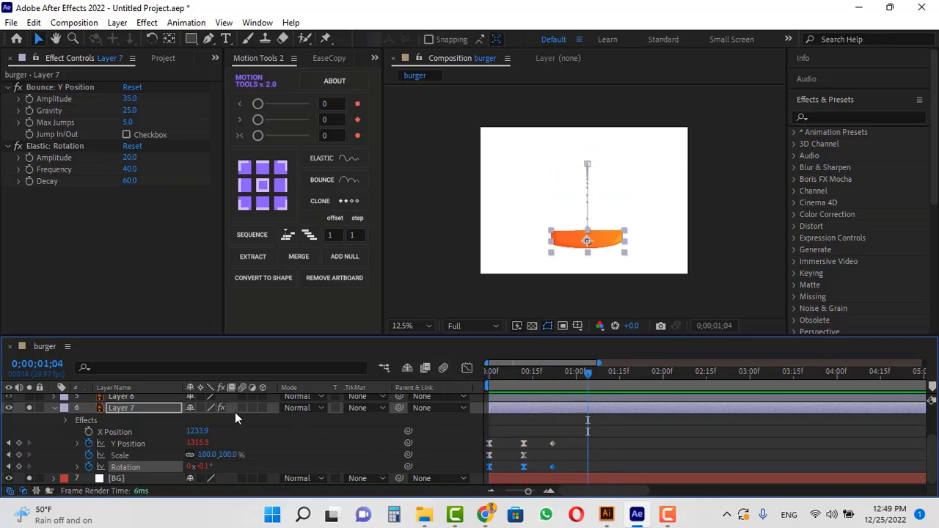
Collapse Layer 7, reveal only its animated properties, and copy its keyframes.
left_click(52, 408)
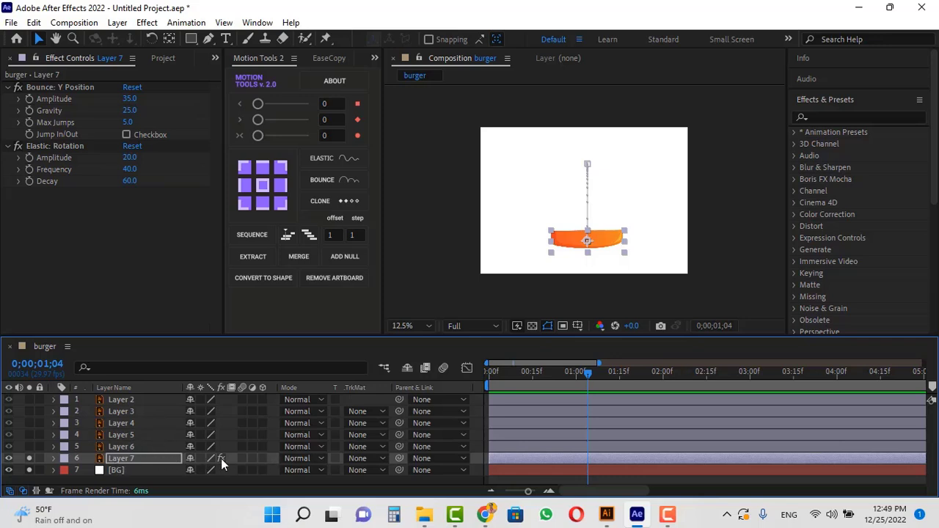
key("u")
scroll(575, 455, "down", 2)
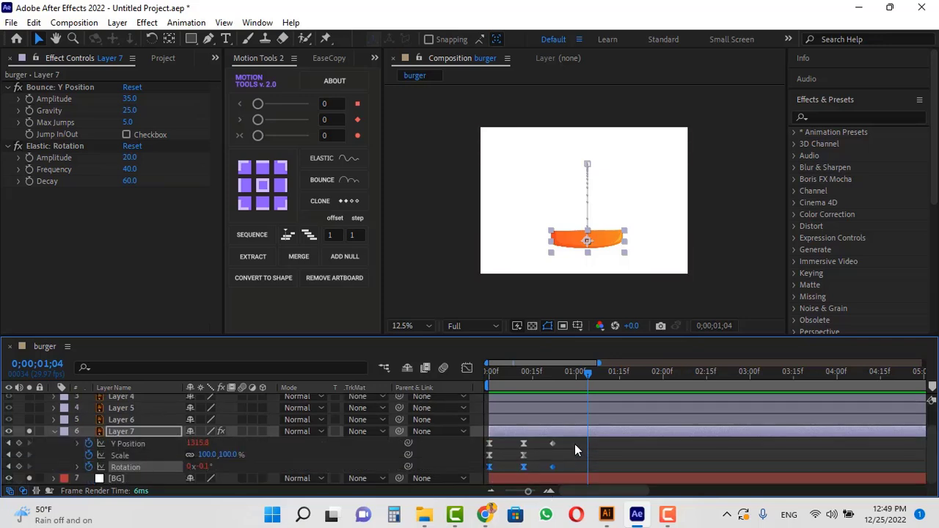
left_click(574, 444)
key("ctrl+c")
left_click_drag(574, 442, 482, 478)
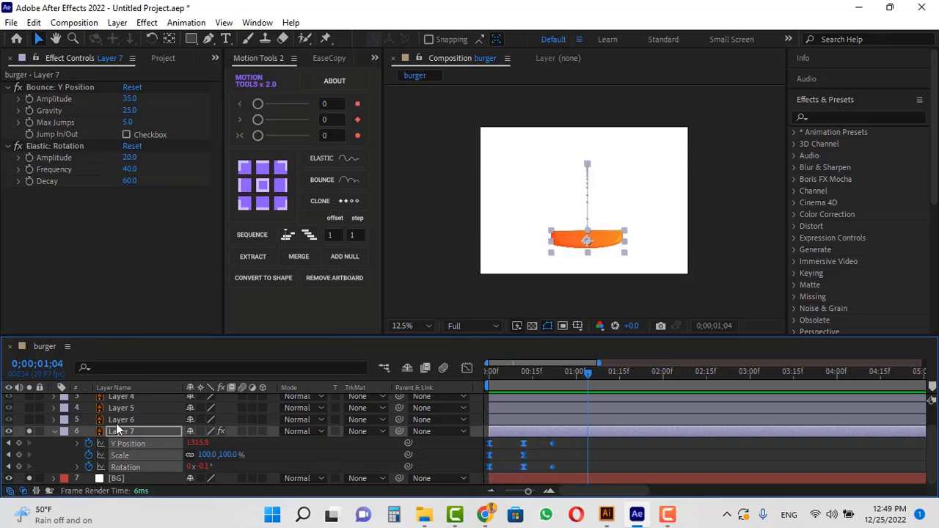
Solo Layer 6, select it, and return the playhead to the first frame.
left_click(28, 420)
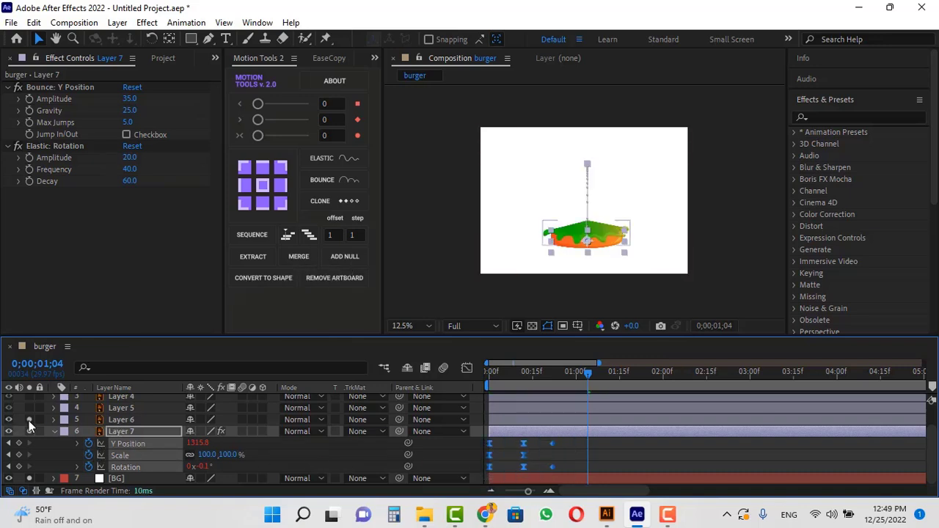
left_click(128, 419)
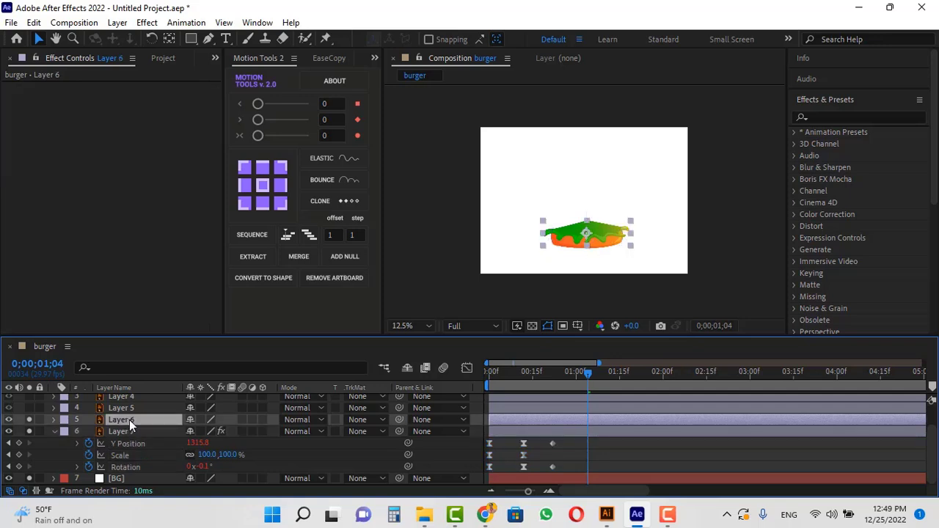
left_click_drag(561, 371, 447, 370)
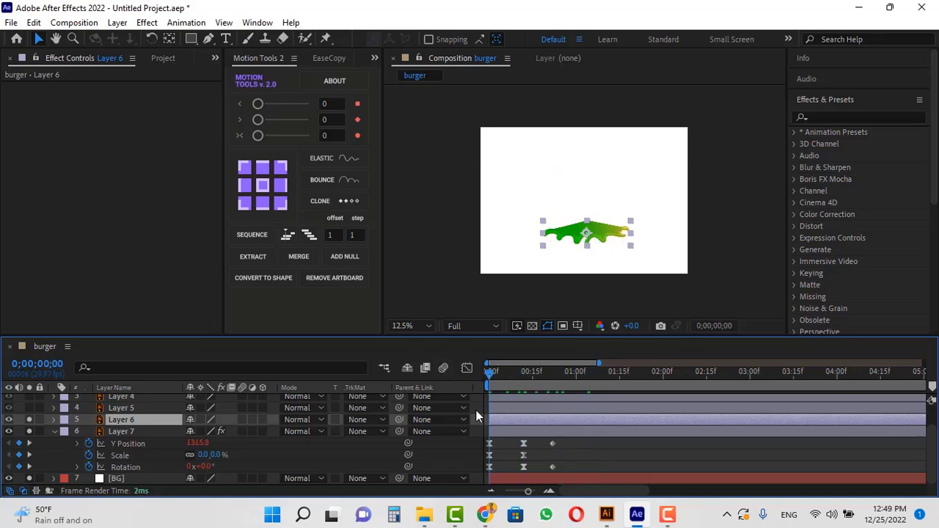
Paste the copied keyframes onto Layer 6, then undo the paste.
key("ctrl+v")
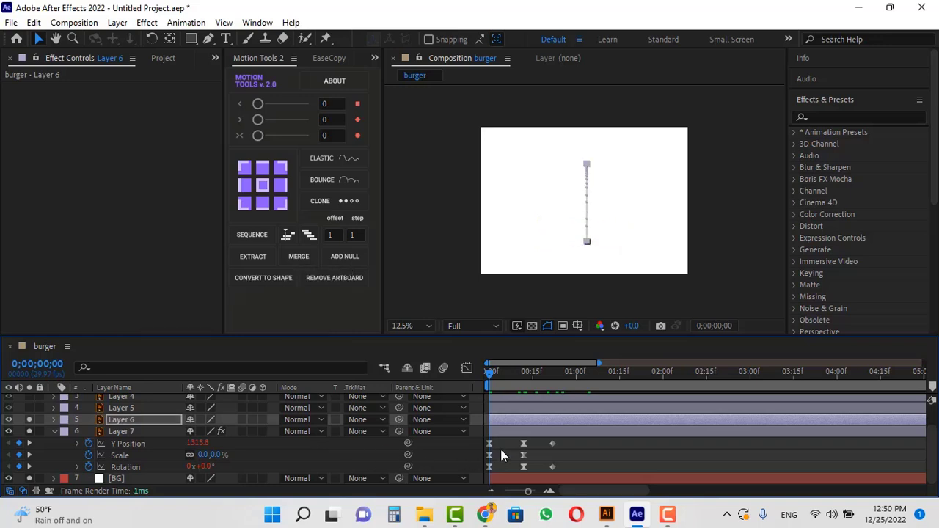
key("u")
key("u")
left_click_drag(509, 367, 580, 383)
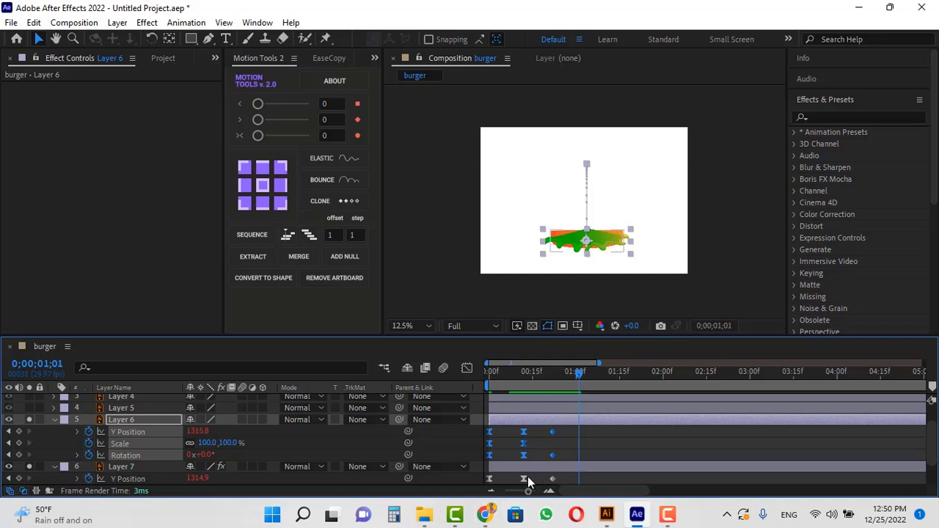
scroll(533, 473, "down", 1)
scroll(537, 451, "up", 1)
key("ctrl+z")
key("ctrl+z")
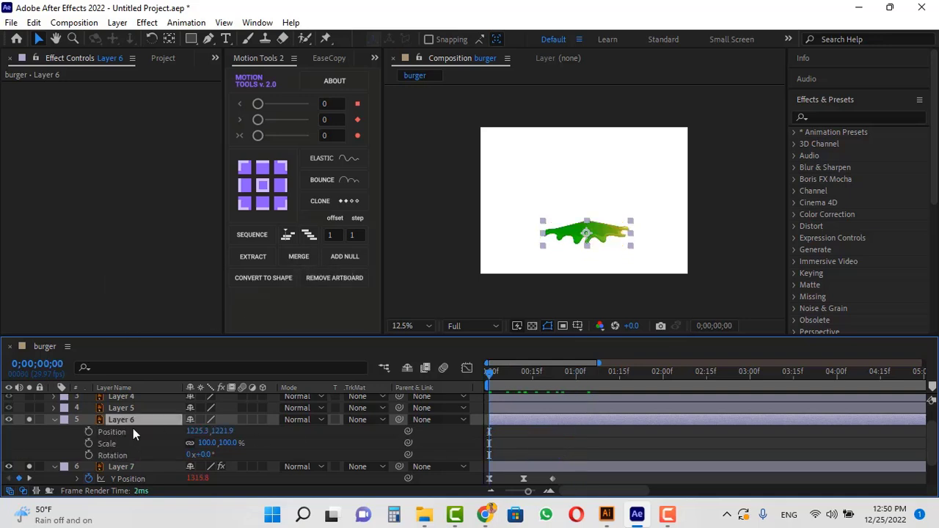
Separate Layer 6's Position into X and Y dimensions and start keyframing its Y Position.
key("p")
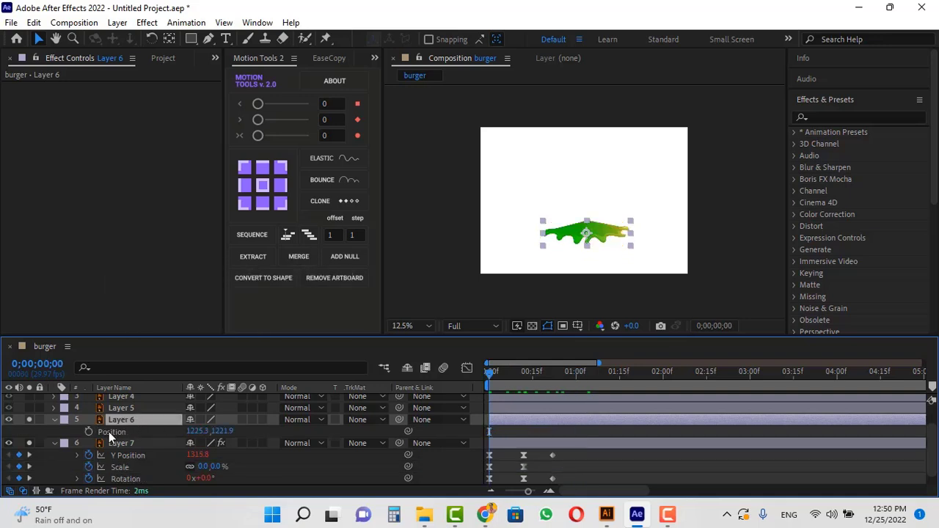
right_click(108, 431)
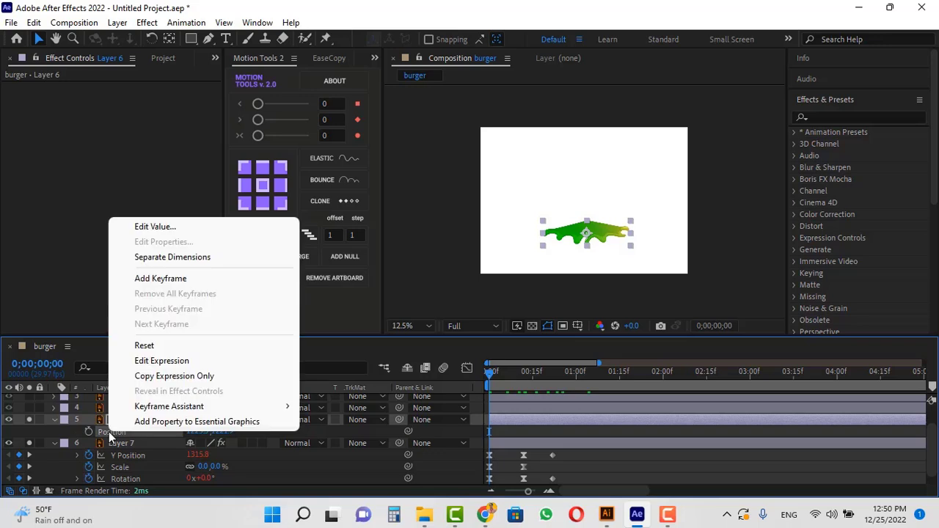
left_click(195, 257)
left_click(161, 436)
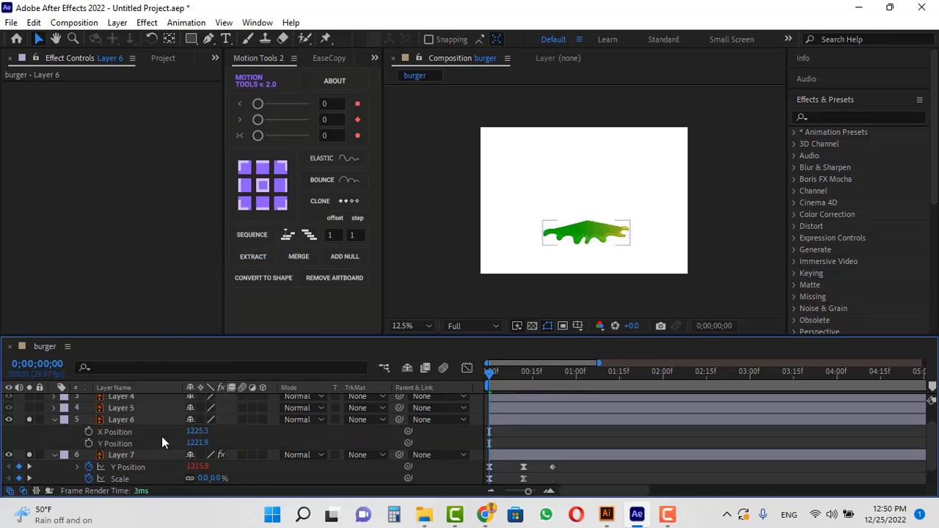
left_click(88, 443)
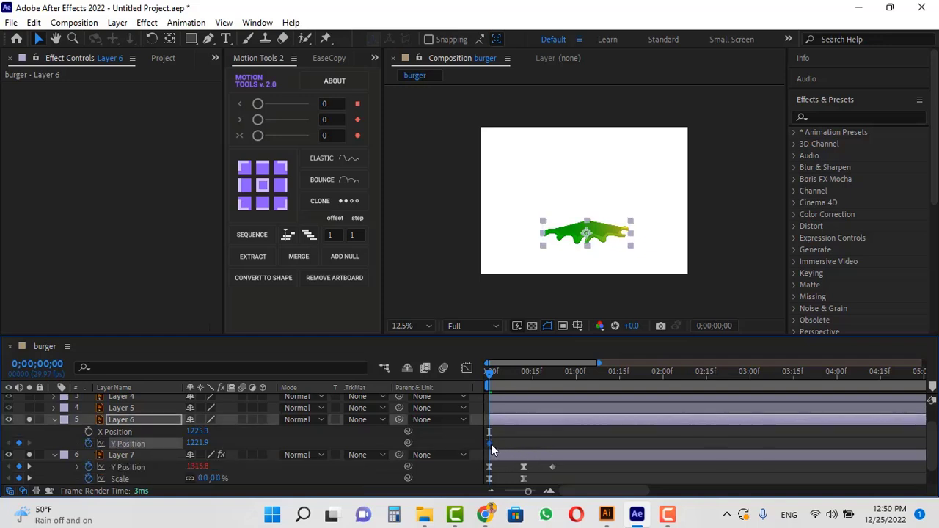
Paste the copied keyframes onto Layer 6's Y Position and move the stray keyframe onto the final one.
left_click_drag(490, 443, 514, 444)
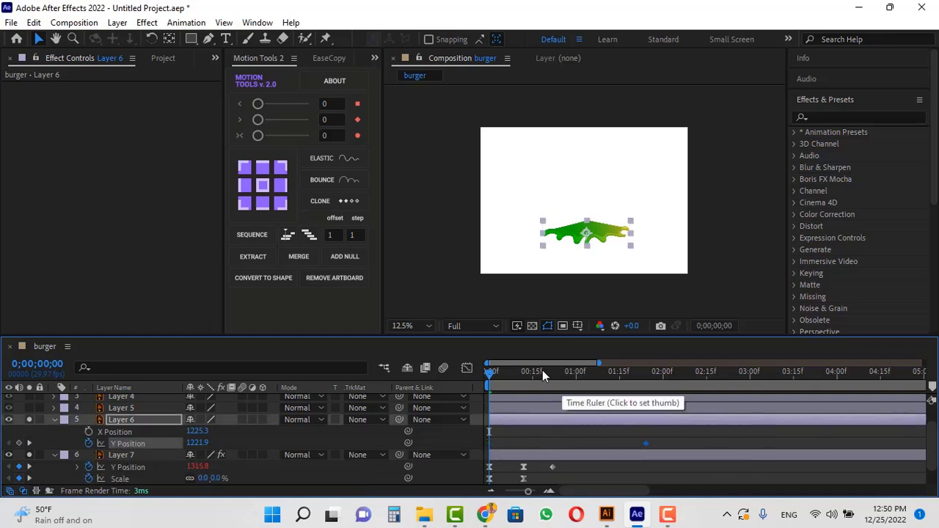
key("ctrl+v")
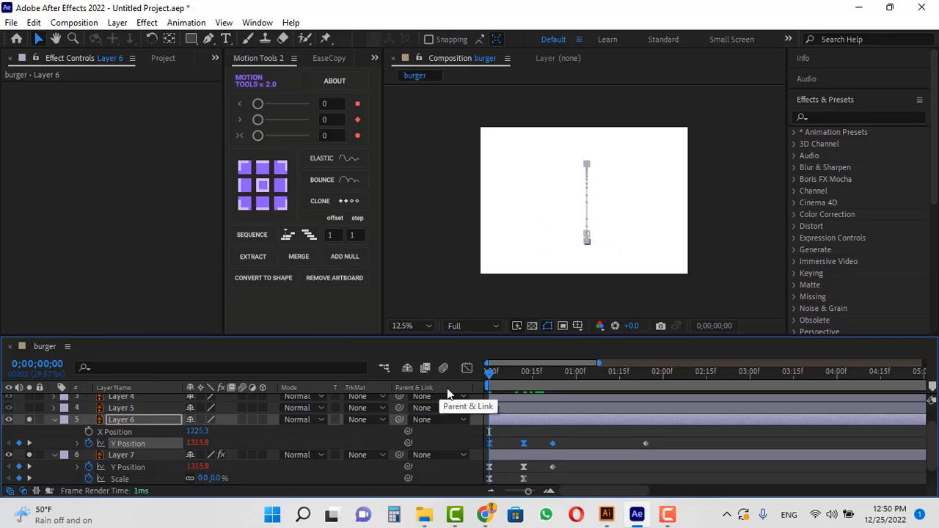
key("u")
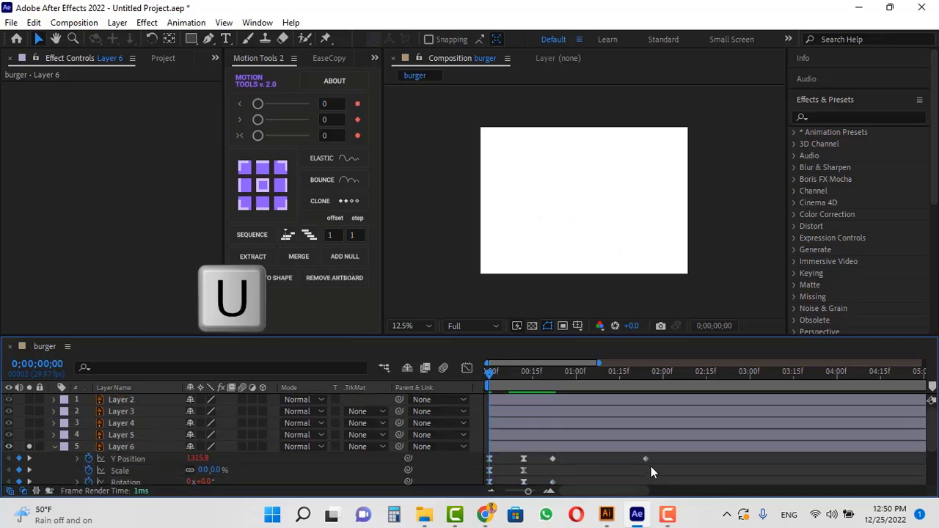
left_click_drag(644, 458, 551, 463)
Preview Layer 6's new bounce animation.
key("space")
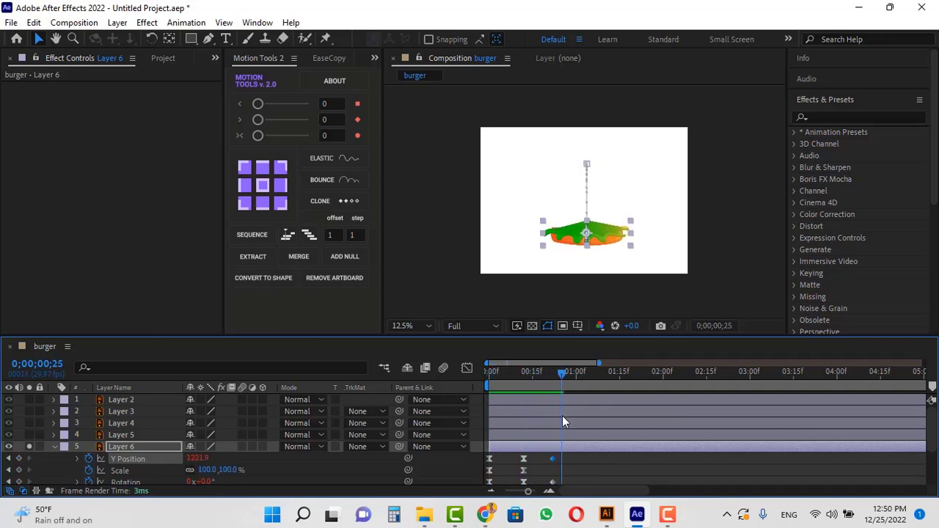
key("space")
mouse_move(552, 417)
left_mouse_down()
mouse_move(498, 417)
mouse_move(556, 428)
left_mouse_up()
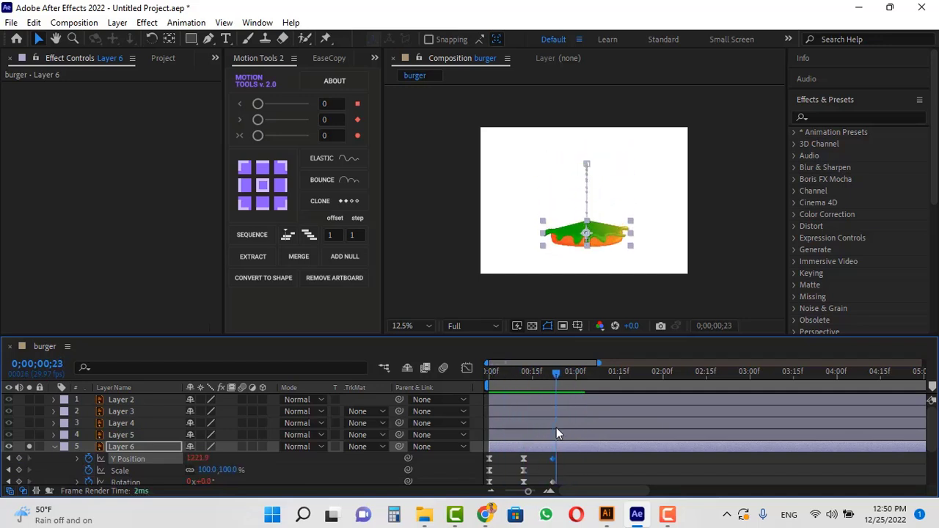
key("Page_Up")
Delay Layer 6 a few frames on the timeline and preview from the start.
left_click_drag(503, 446, 514, 446)
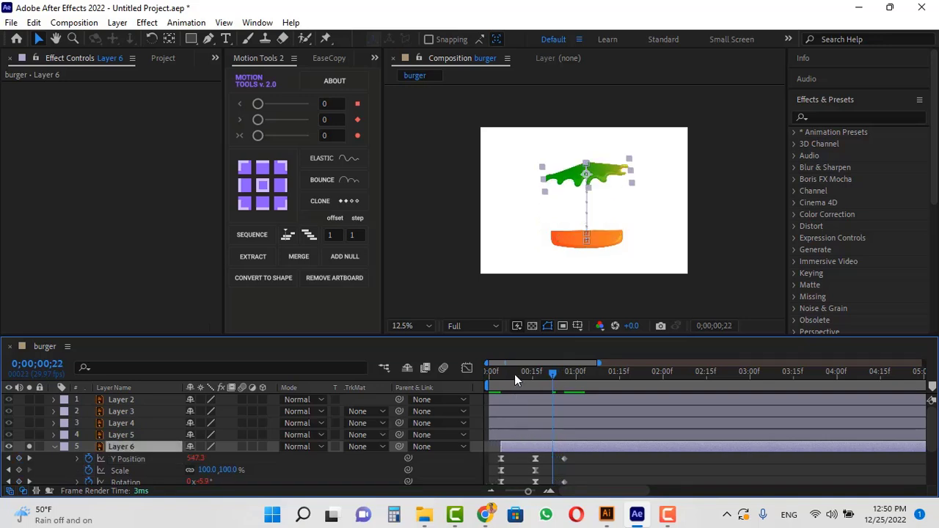
key("Home")
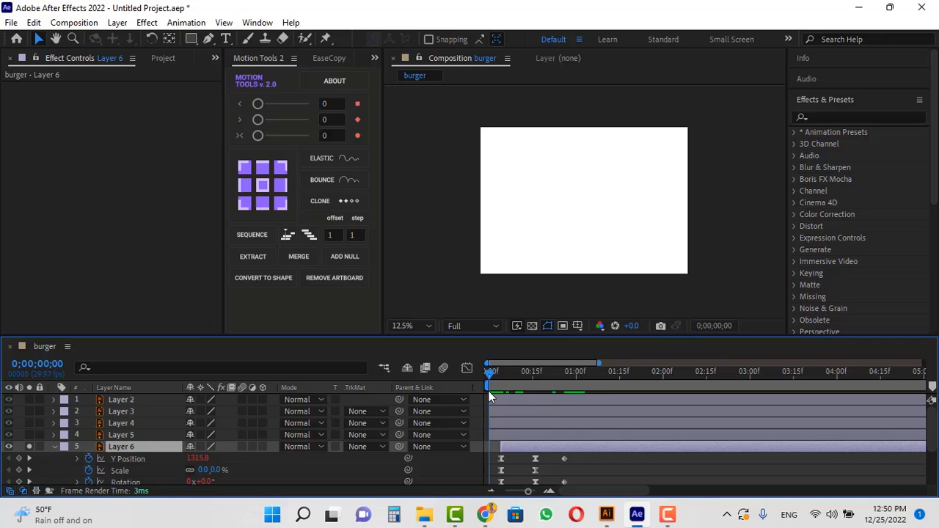
key("space")
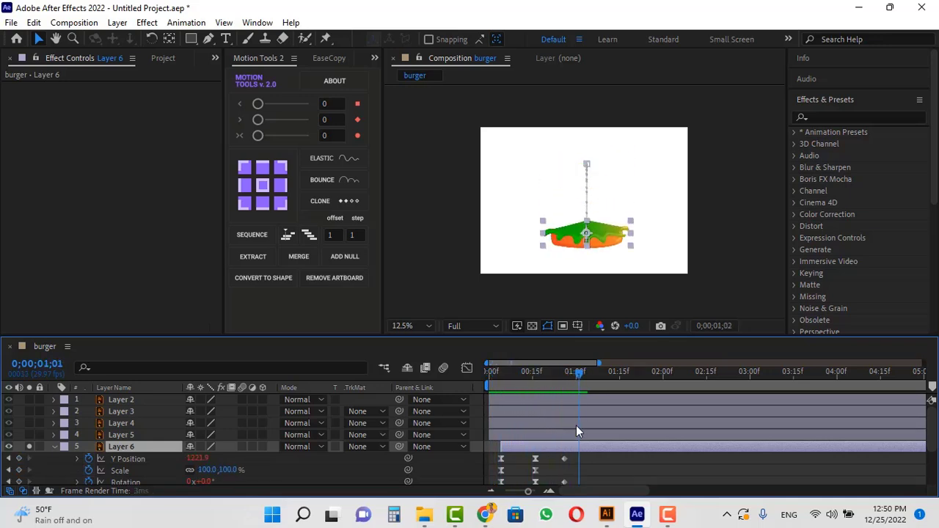
Apply Bounce to Layer 6's final Y Position keyframe with Amplitude 35 and Gravity 25.
key("space")
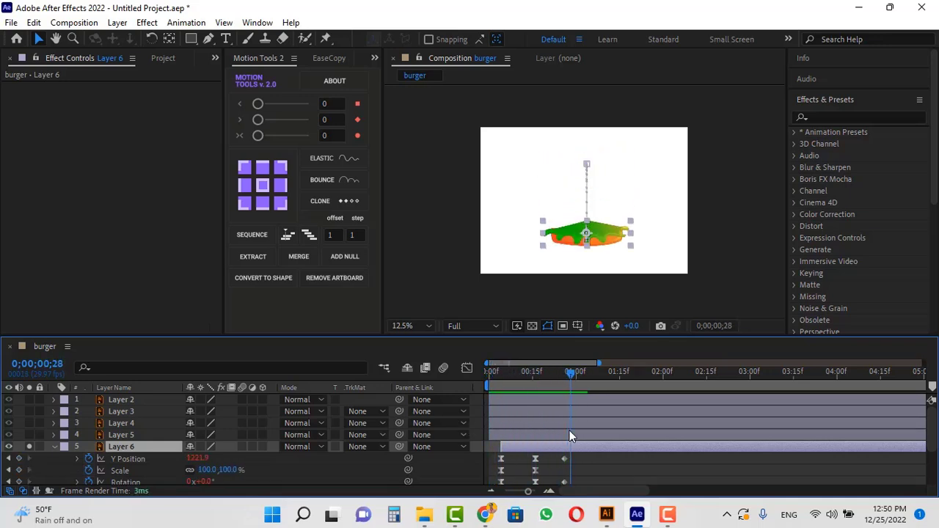
left_click(573, 457)
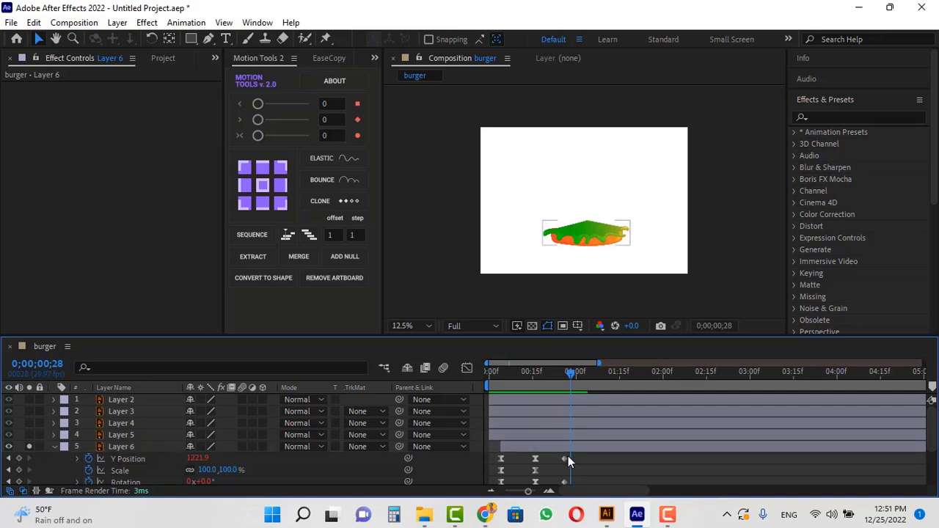
left_click(562, 459)
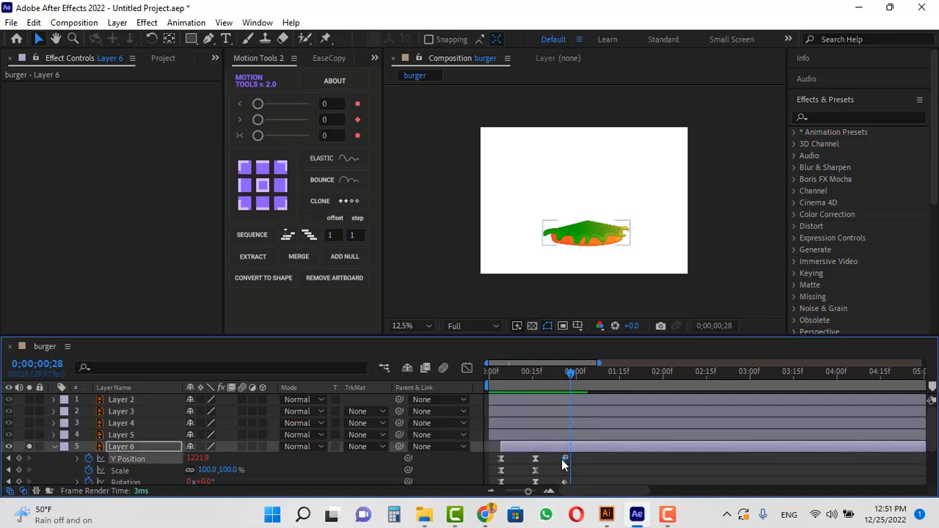
left_click(334, 181)
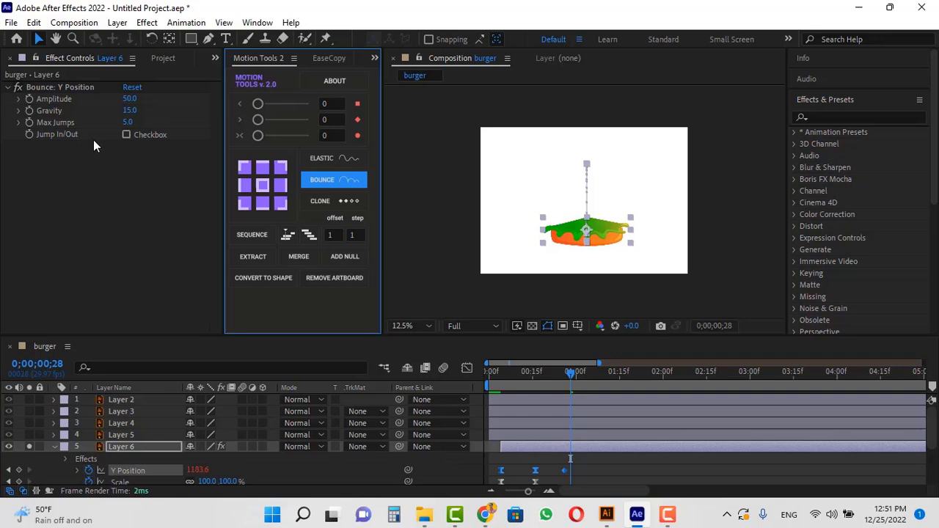
left_click(129, 98)
type("35")
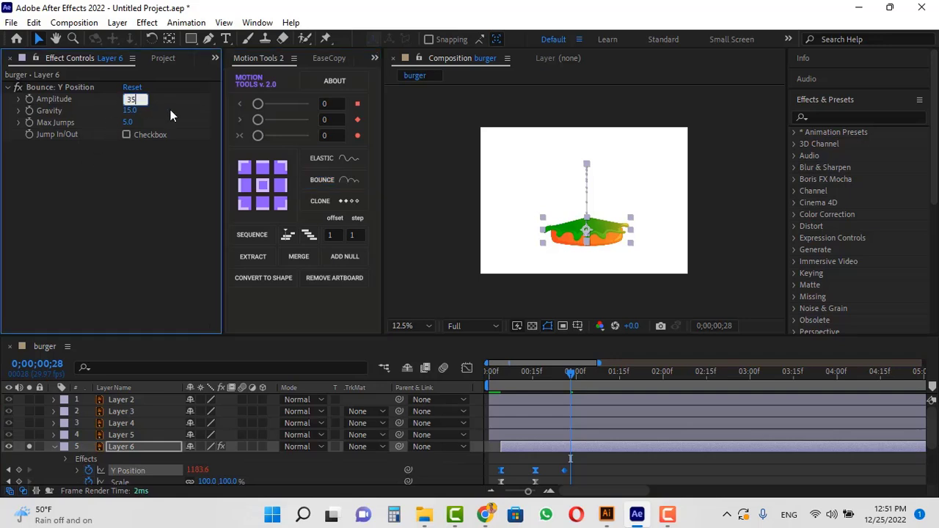
key("Return")
left_click(130, 110)
type("2")
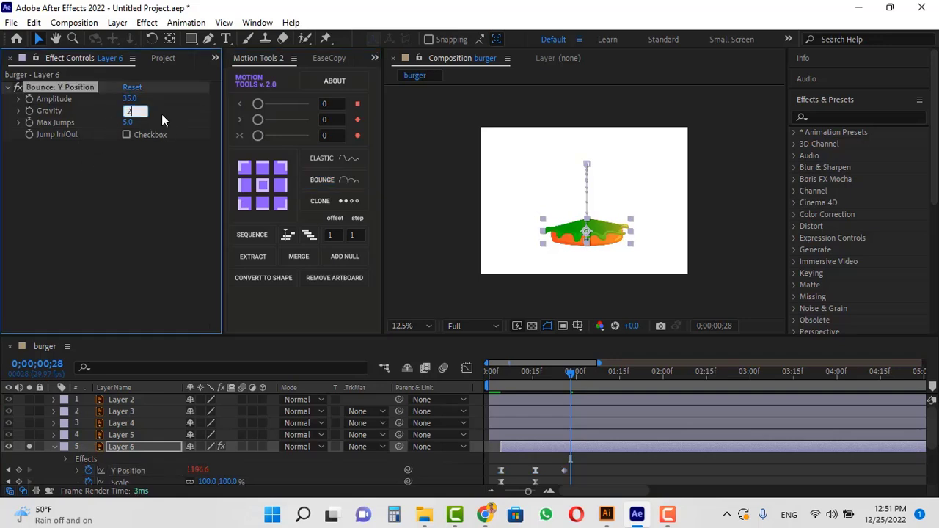
type("5")
key("Return")
Set Layer 6's Rotation to 8° at frame 16.
left_click_drag(558, 375, 536, 391)
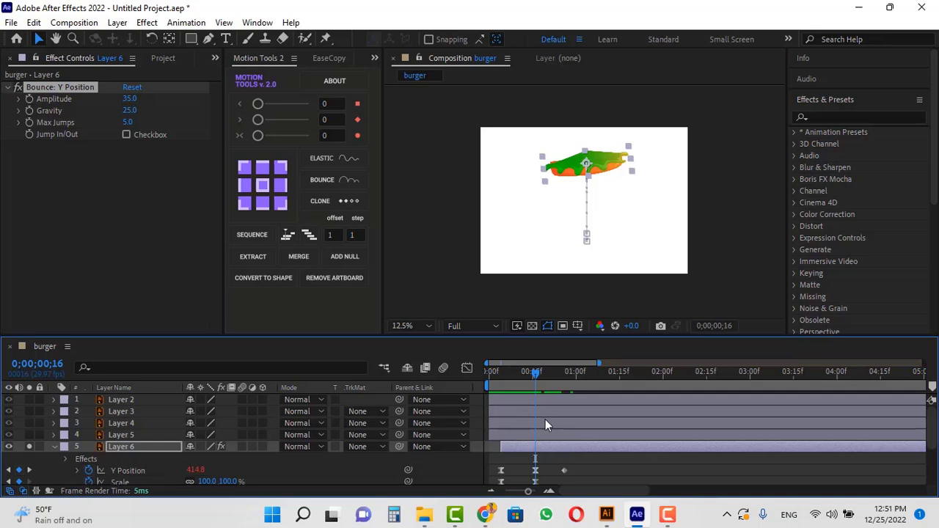
scroll(594, 473, "down", 2)
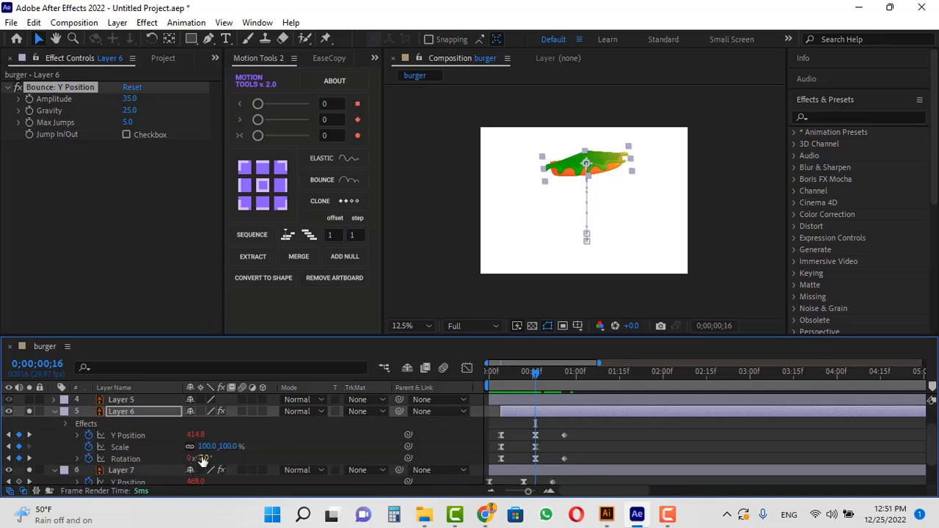
left_click_drag(198, 458, 235, 458)
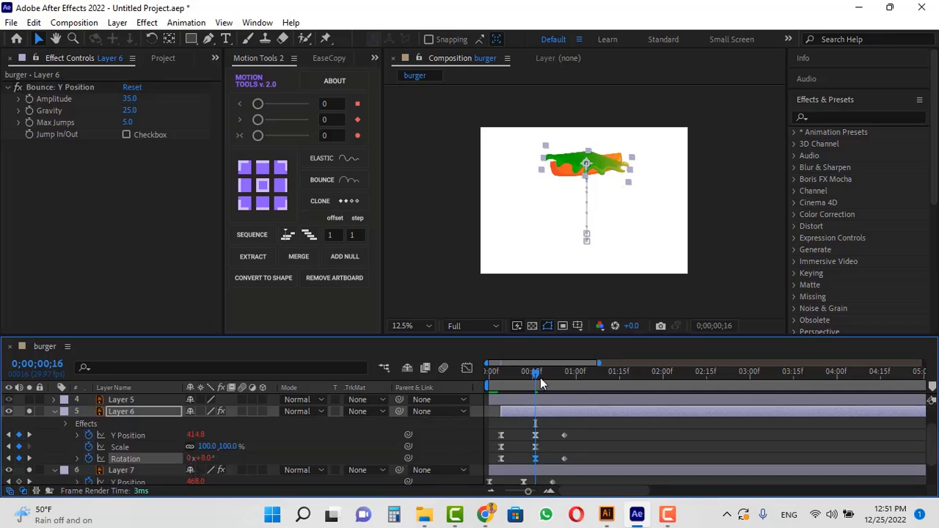
left_click_drag(539, 376, 539, 397)
left_click(580, 430)
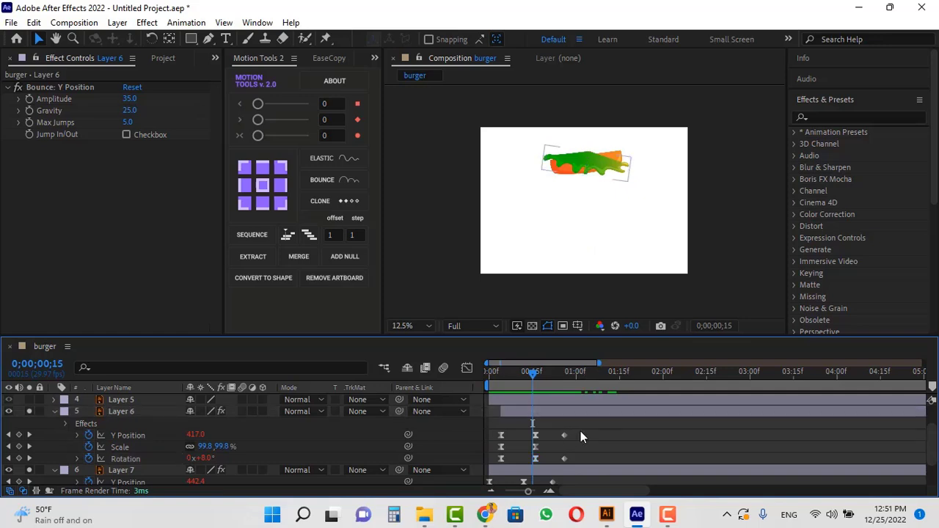
scroll(581, 435, "up", 1)
Show Layer 5's Position and separate it into X and Y dimensions.
left_click(509, 433)
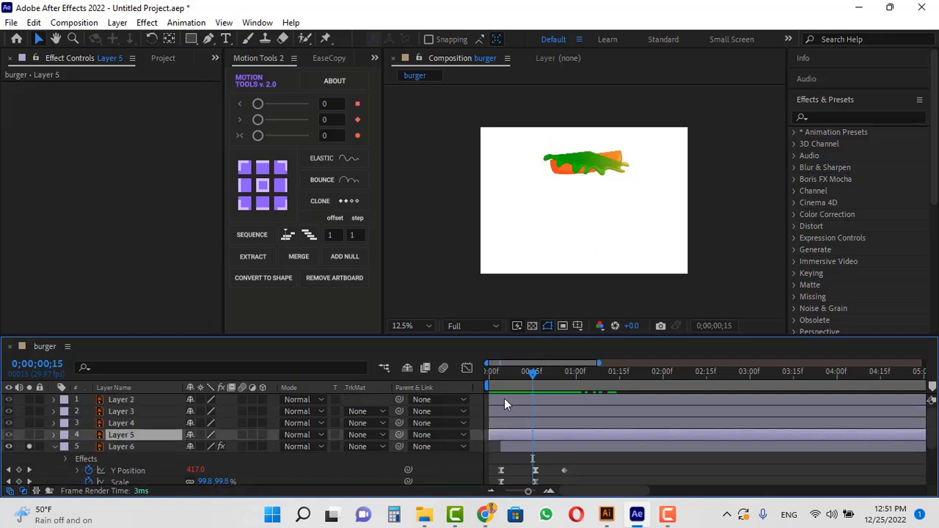
key("p")
left_click_drag(512, 375, 429, 385)
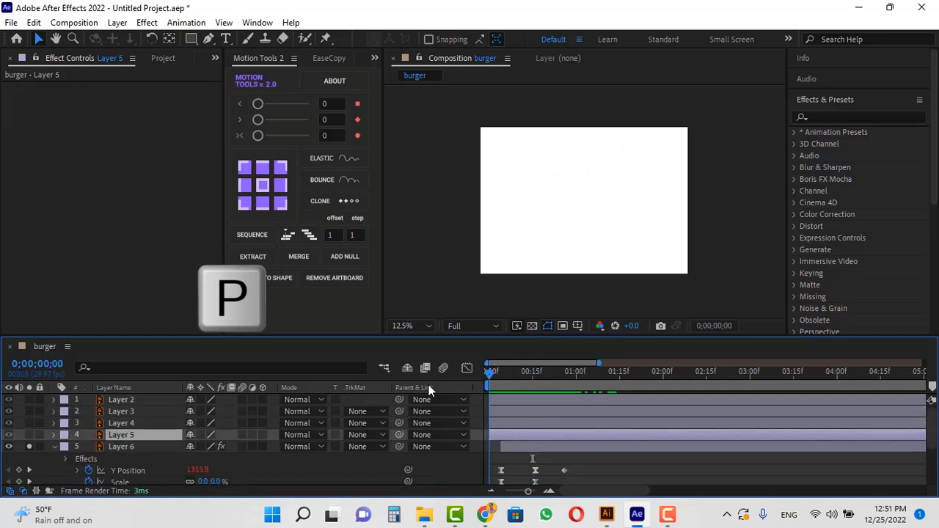
right_click(122, 444)
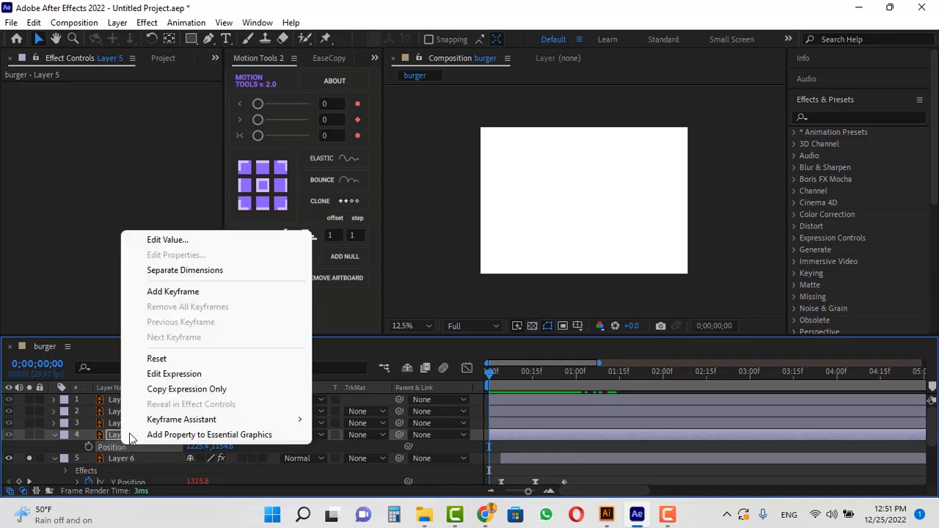
left_click(187, 270)
Paste the copied keyframes onto Layer 5's Y Position and move the stray keyframe onto the final one.
left_click(230, 456)
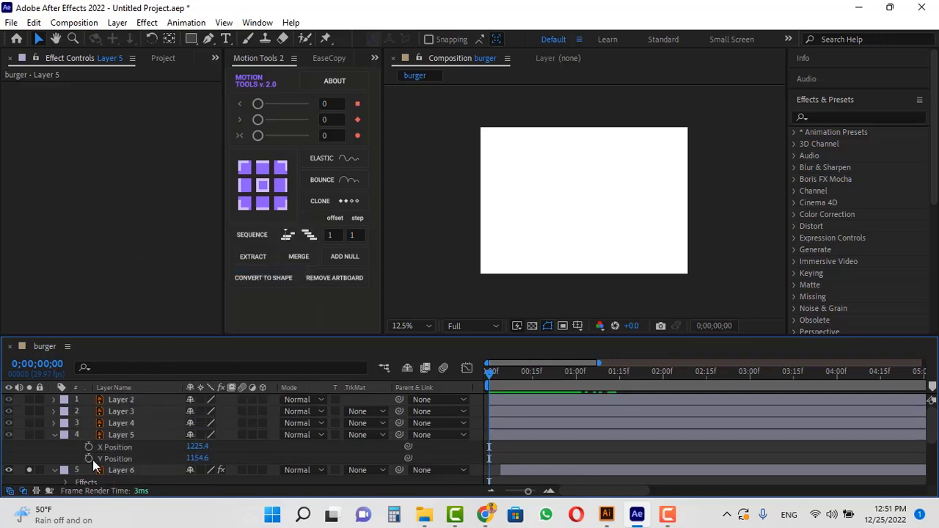
left_click(157, 460)
left_click_drag(490, 459, 596, 455)
key("ctrl+v")
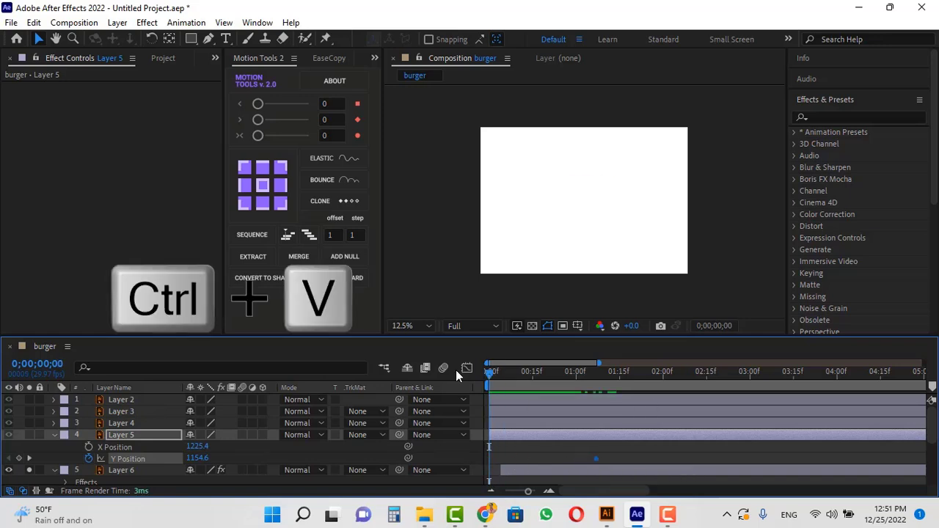
key("u")
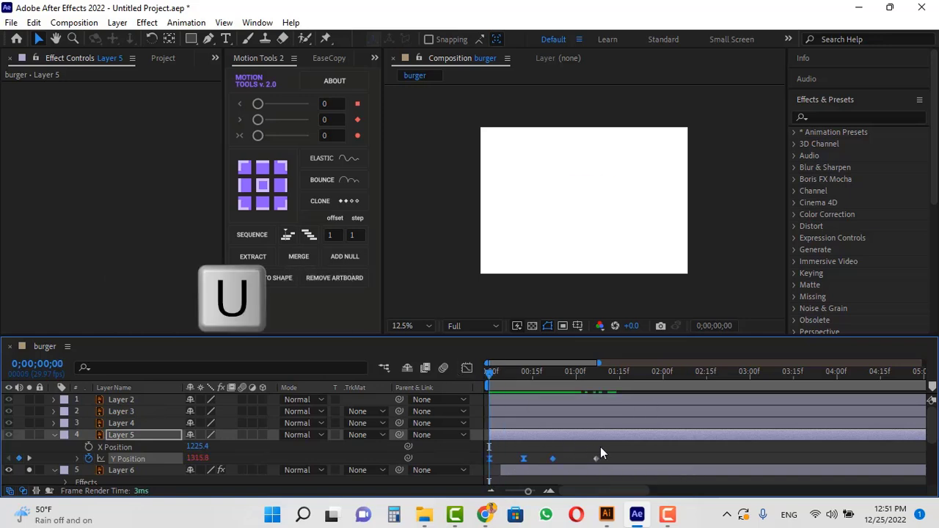
key("shift")
left_click_drag(593, 449, 551, 449)
Apply Bounce to Layer 5's Y Position with Amplitude 35 and Gravity 25.
left_click(547, 377)
left_click_drag(547, 376, 553, 379)
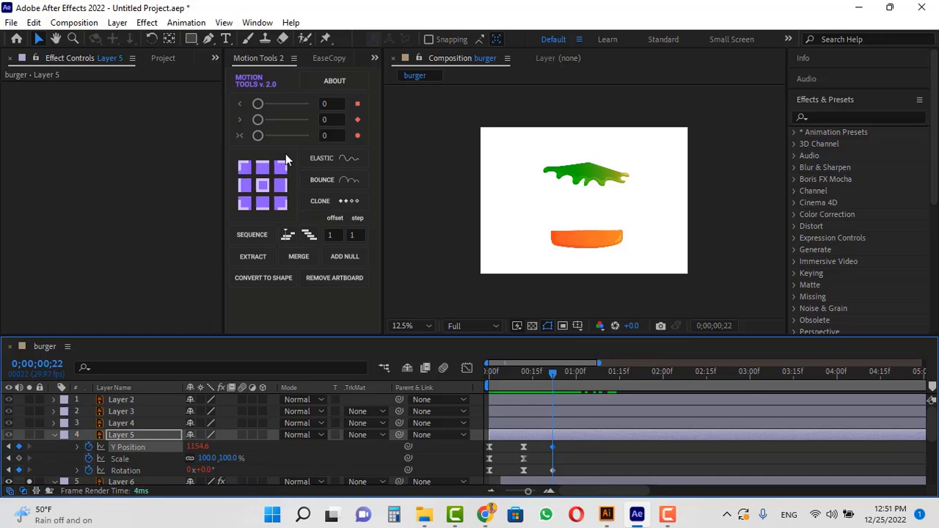
left_click(337, 181)
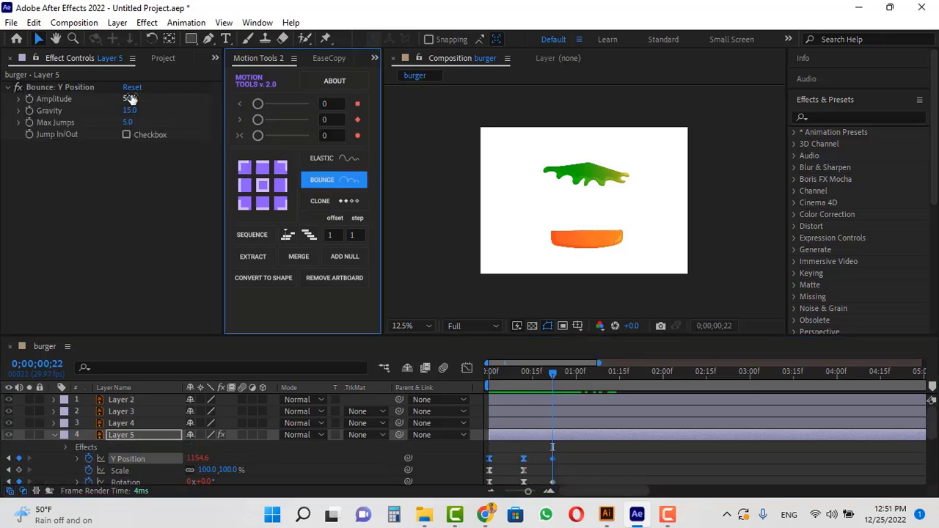
left_click(130, 98)
type("35")
left_click(135, 112)
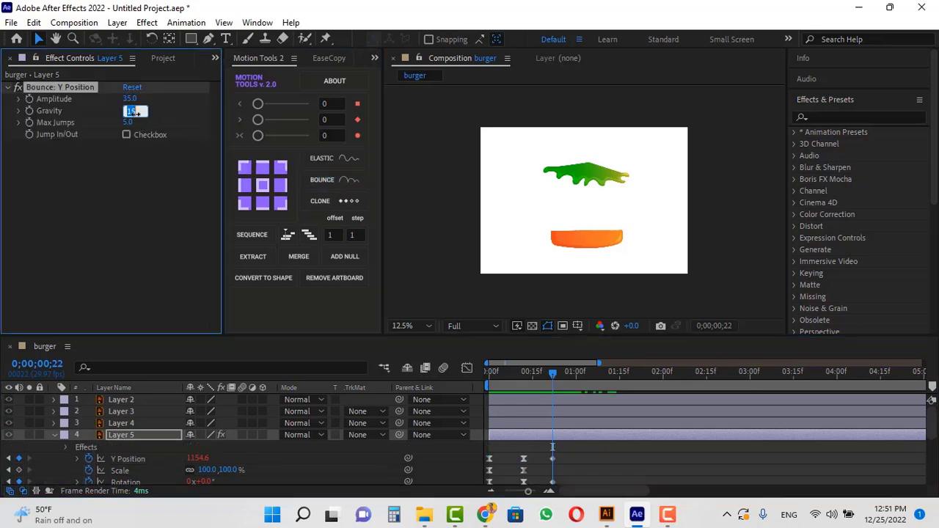
type("25")
key("Return")
Set Layer 5's Rotation to 12° at frame 12.
left_click(585, 463)
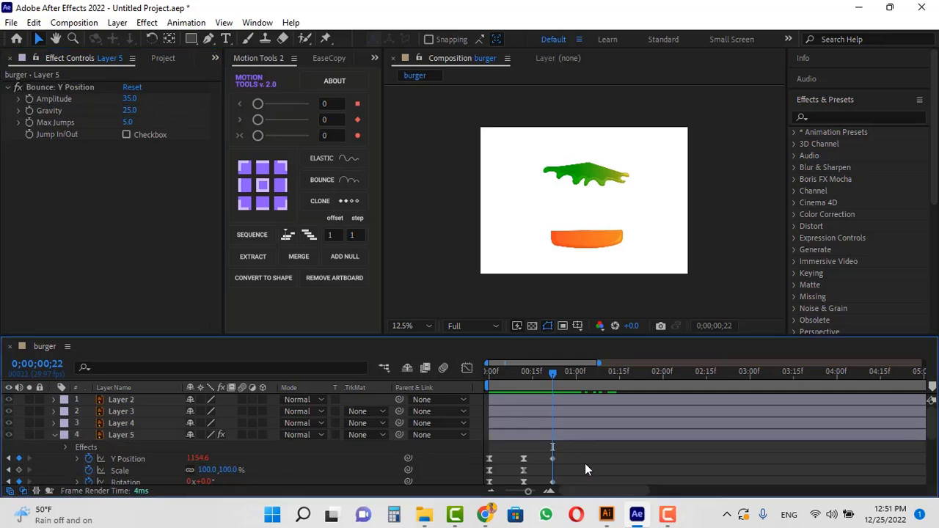
left_click_drag(533, 376, 523, 375)
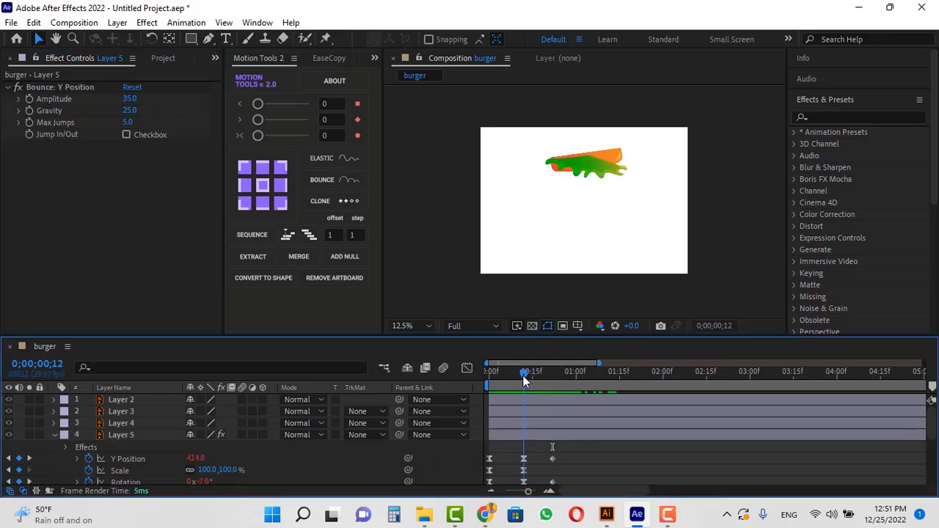
left_click(30, 436)
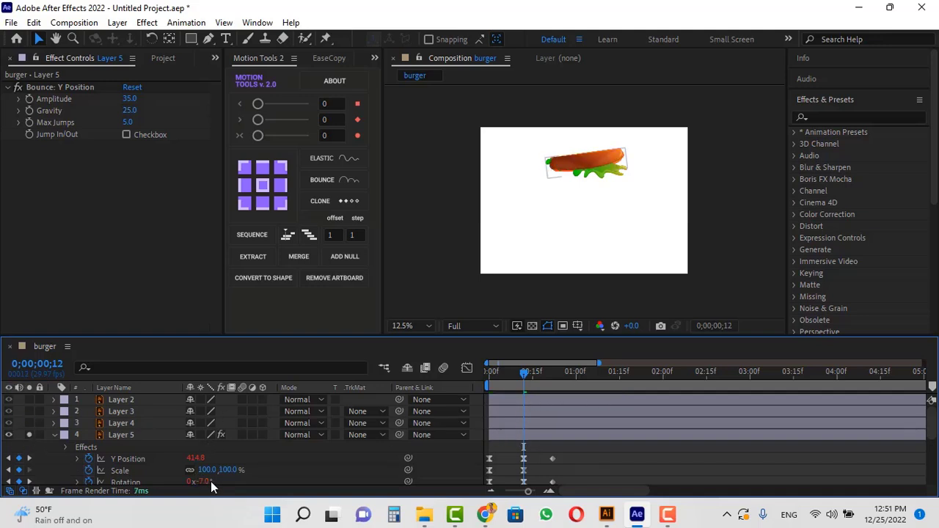
left_click_drag(205, 484, 221, 485)
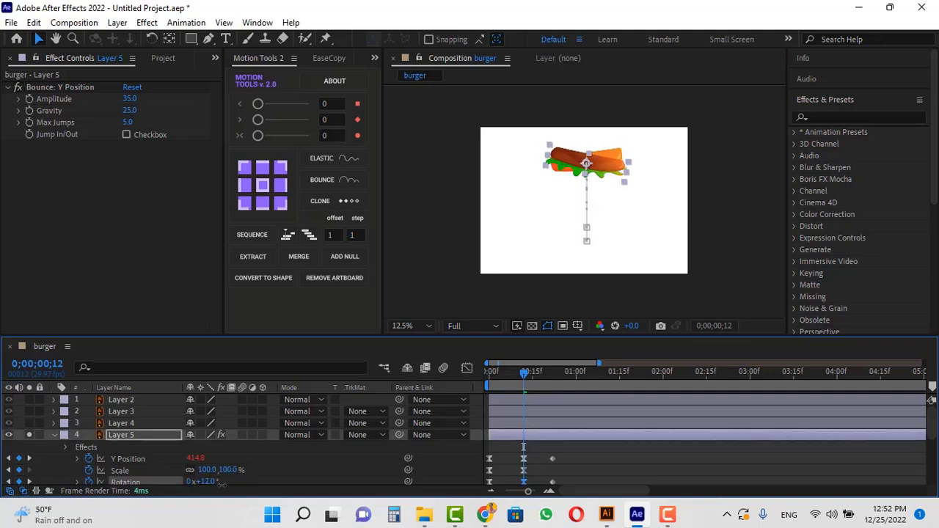
Delay Layer 5 a few frames on the timeline and preview from the start.
left_click_drag(520, 435, 534, 435)
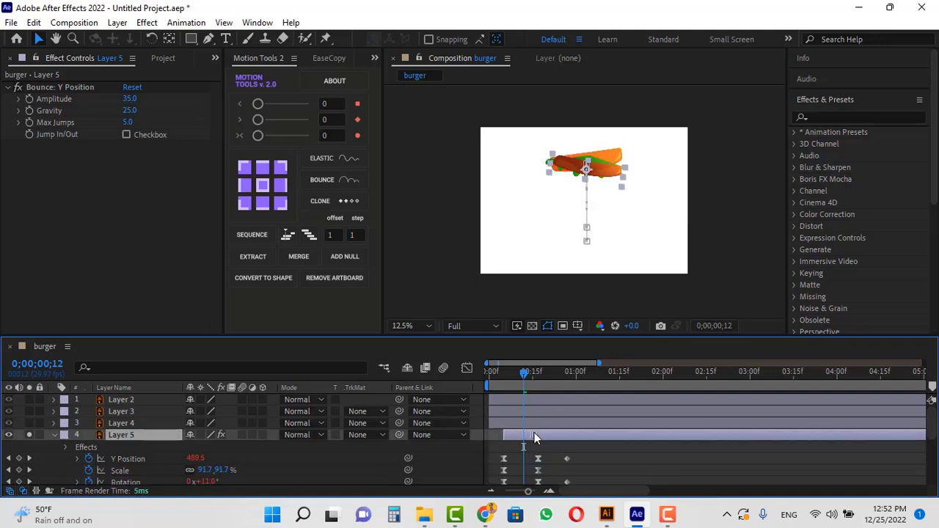
scroll(593, 462, "down", 3)
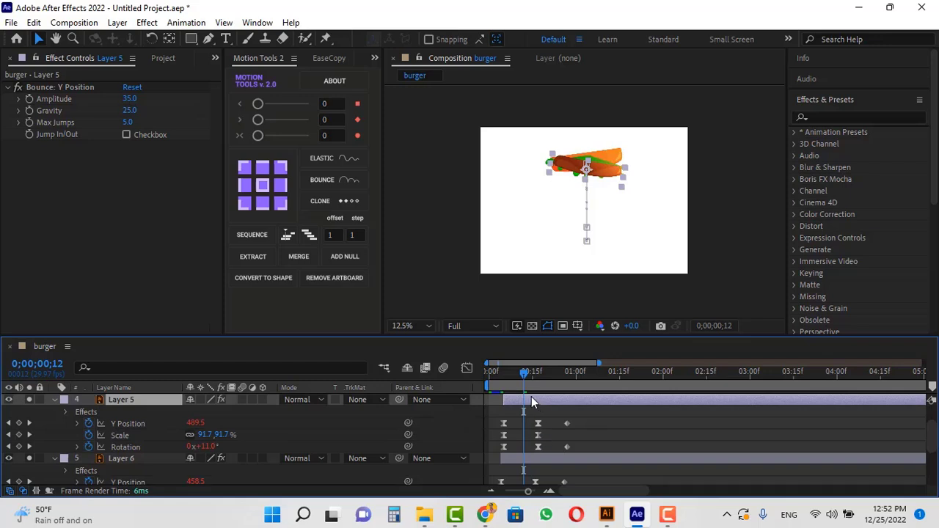
left_click_drag(531, 396, 451, 381)
key("space")
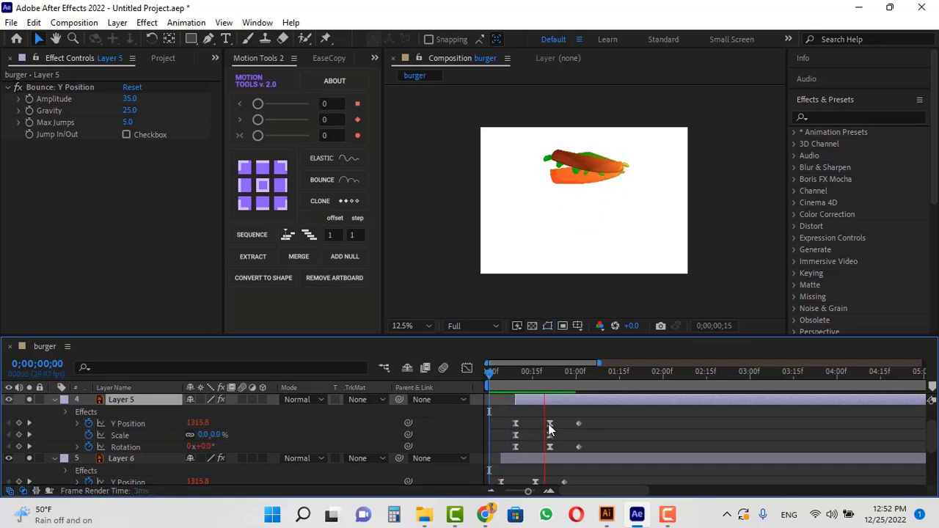
scroll(540, 436, "up", 3)
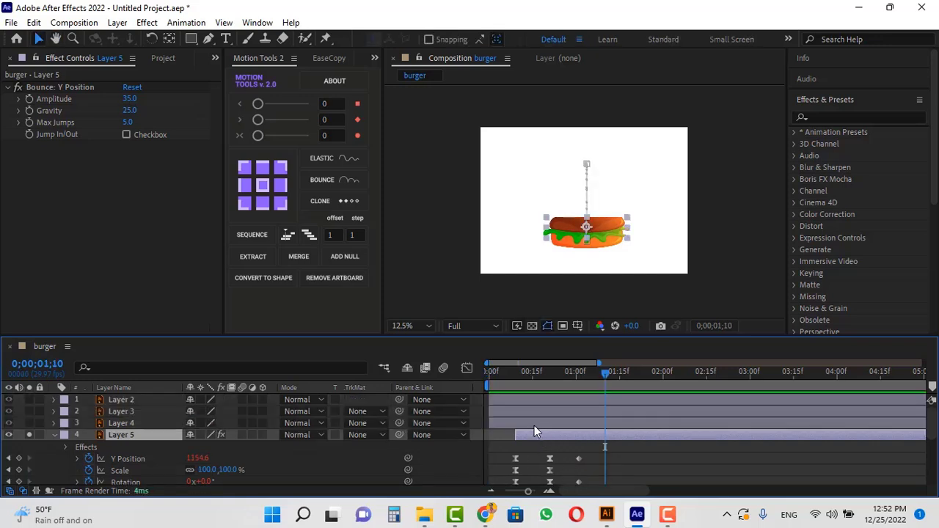
Paste the copied keyframes onto Layer 4's separated Y Position and delete the stray keyframe.
left_click(519, 421)
left_click_drag(511, 379, 456, 373)
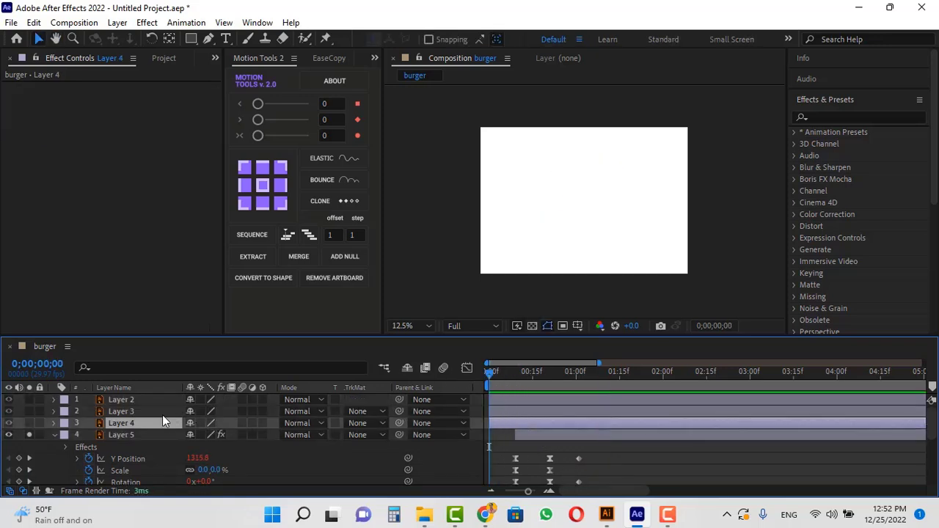
key("p")
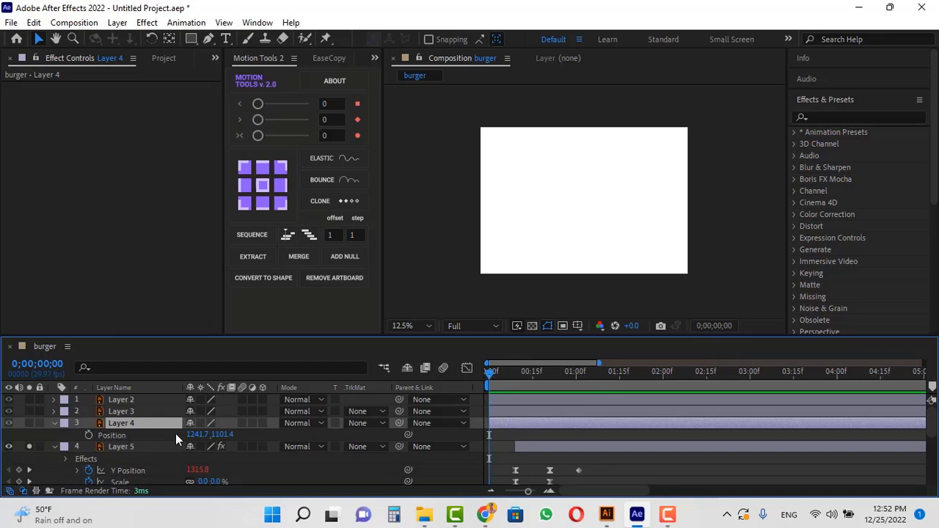
right_click(112, 436)
left_click(88, 447)
key("ctrl+v")
key("u")
left_click(590, 436)
key("Delete")
Apply Bounce to Layer 4's Y Position and delay the layer on the timeline.
left_click(323, 179)
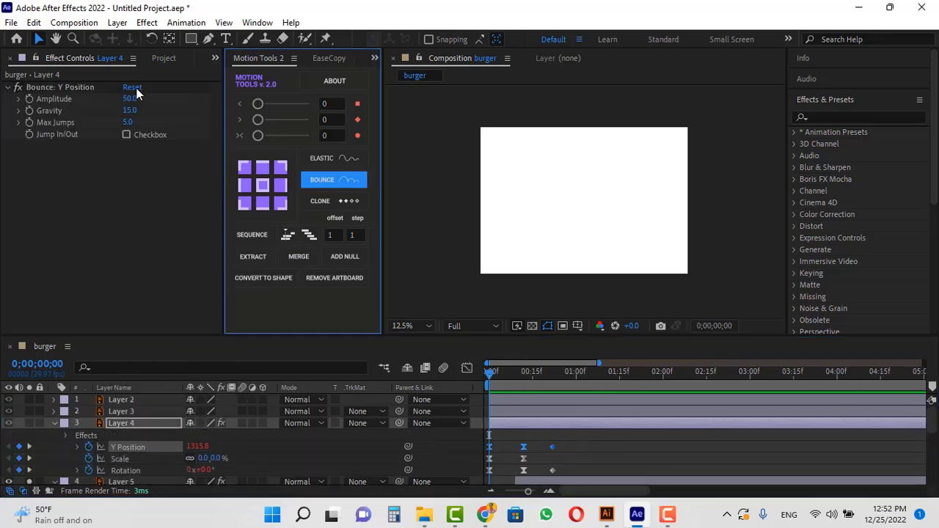
left_click(130, 98)
left_click(524, 372)
left_click_drag(499, 424, 610, 435)
Paste the copied keyframes onto Layer 3's separated Y Position and delete the stray keyframe.
left_click(531, 411)
key("p")
right_click(111, 423)
left_click(89, 435)
key("Home")
key("ctrl+v")
key("u")
left_click(570, 424)
key("Delete")
Apply Bounce to Layer 3's Y Position and tilt its Rotation at the next keyframe.
left_click(322, 179)
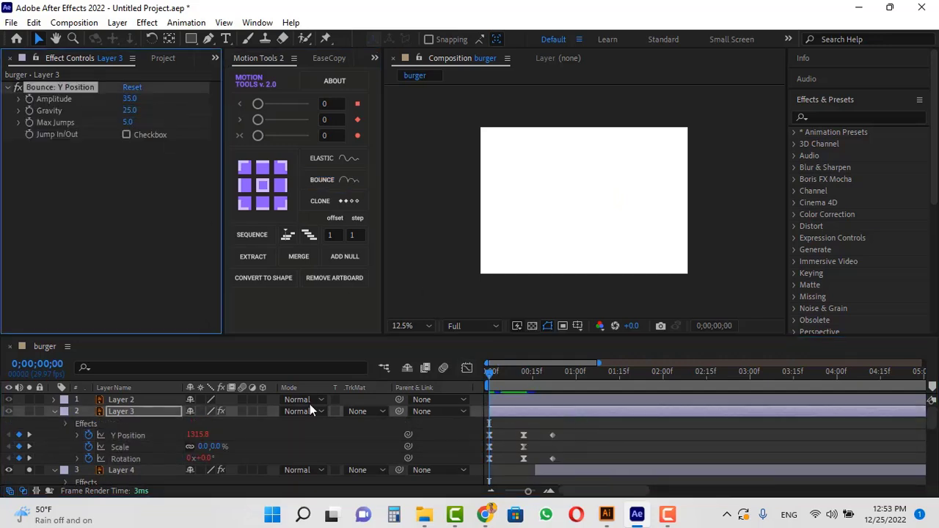
left_click(29, 458)
left_click_drag(205, 459, 234, 460)
Delay Layer 3 a few frames on the timeline.
left_click(553, 373)
left_click_drag(529, 411, 690, 400)
Separate Layer 2's Position and paste the copied keyframes onto its Y Position.
left_click(580, 399)
key("p")
right_click(114, 412)
left_click(163, 235)
key("ctrl+v")
key("u")
Apply Bounce to Layer 2's Y Position with Amplitude 35.
left_click(322, 180)
left_click(129, 99)
type("35")
left_click(29, 447)
left_click(29, 399)
key("Home")
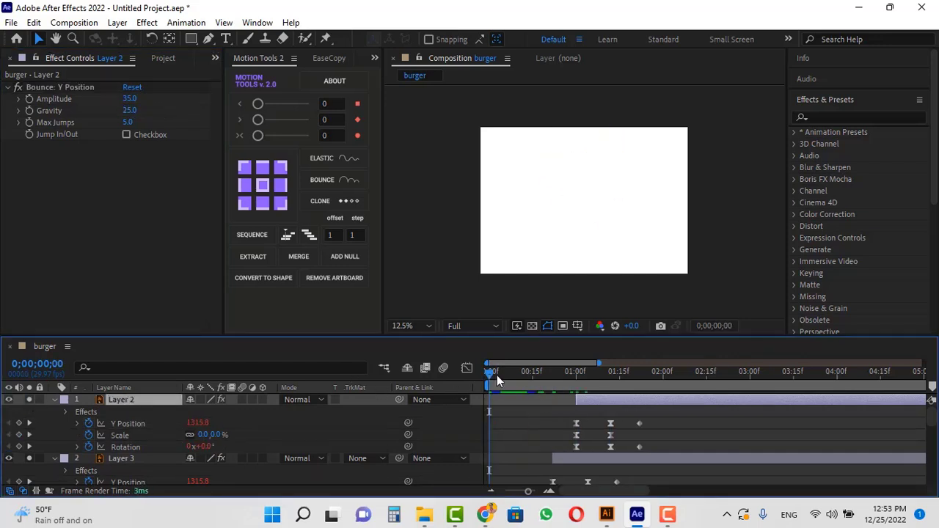
Select all layers and collapse their properties in the timeline.
left_click_drag(497, 375, 475, 396)
key("ctrl+a")
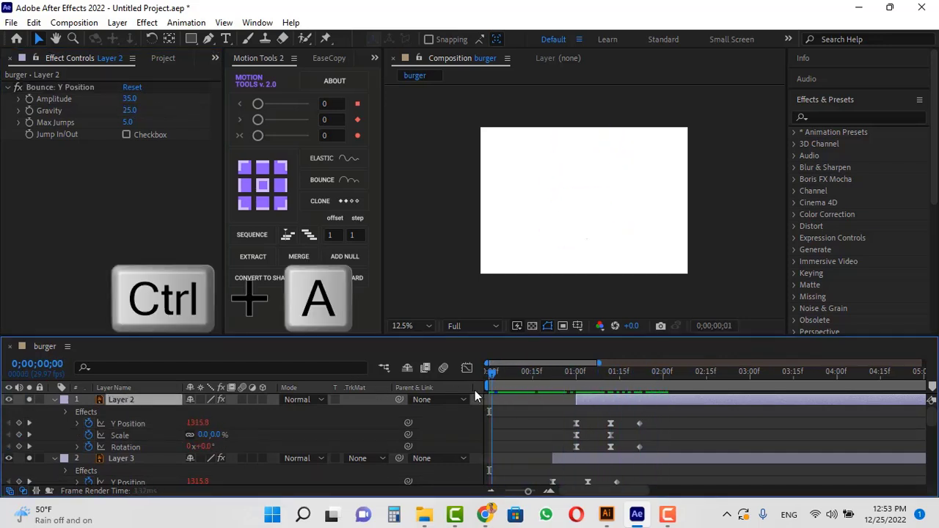
key("u")
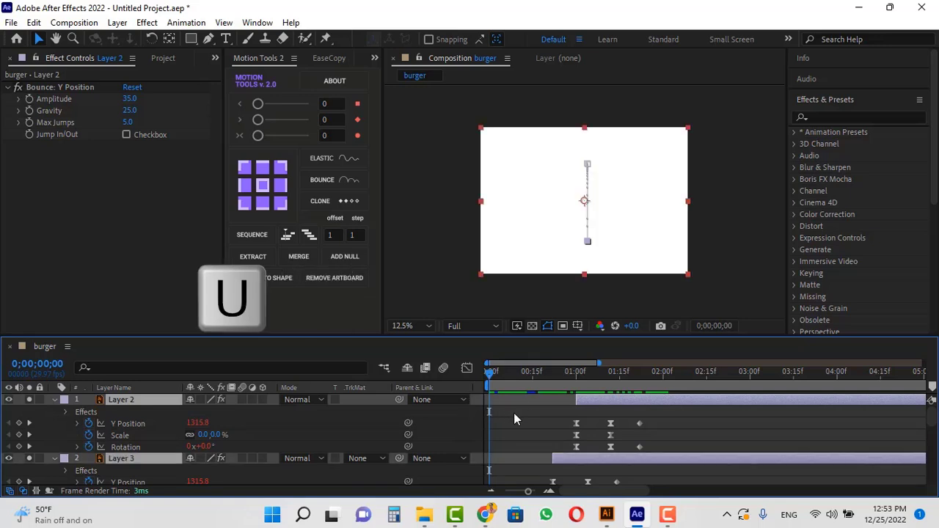
key("u")
left_click(501, 402)
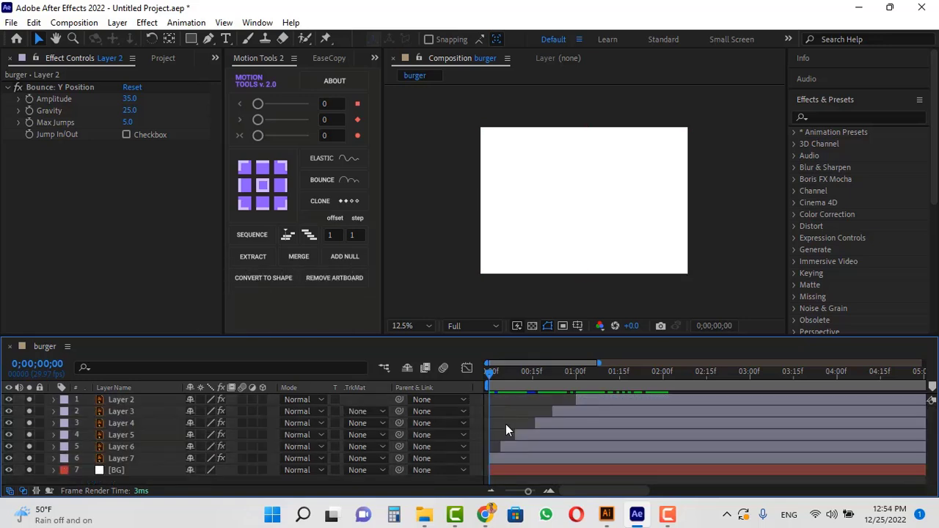
Move Layer 2's bar earlier on the timeline and preview the staggered animation.
left_click(524, 434)
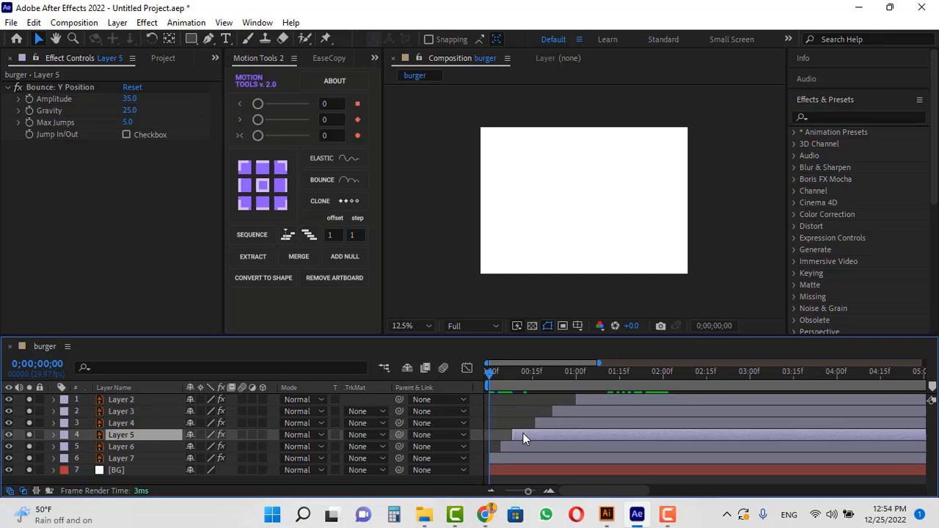
left_click_drag(541, 421, 566, 397)
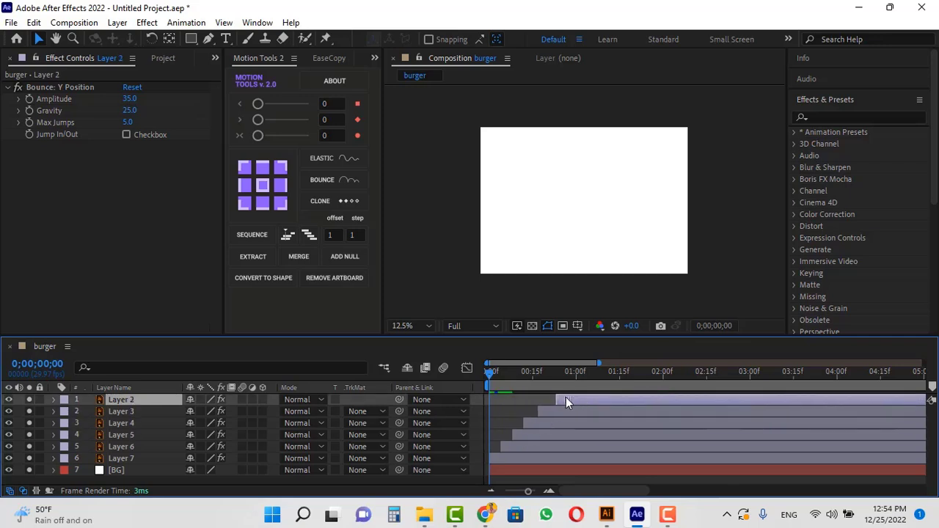
key("space")
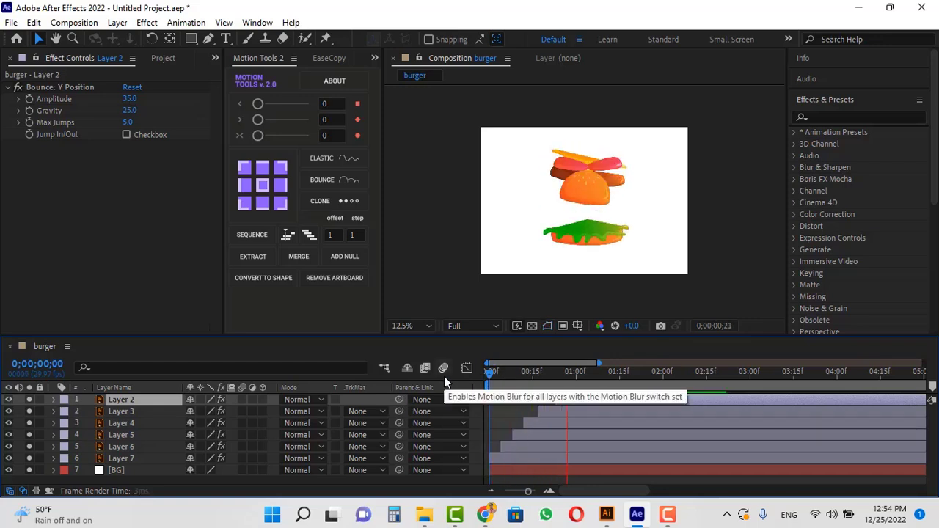
key("space")
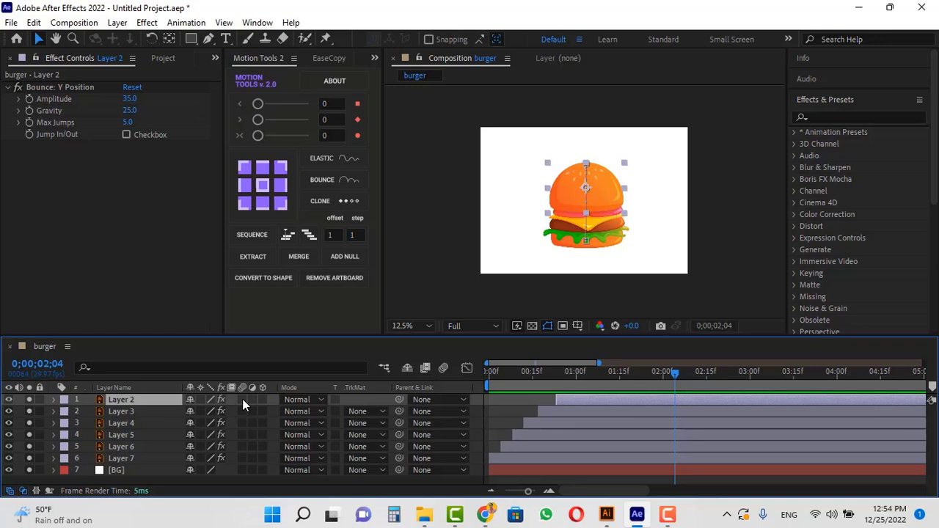
Enable motion blur on all burger layers and for the composition, previewing the result.
left_click_drag(242, 399, 242, 424)
left_click_drag(613, 370, 411, 356)
key("space")
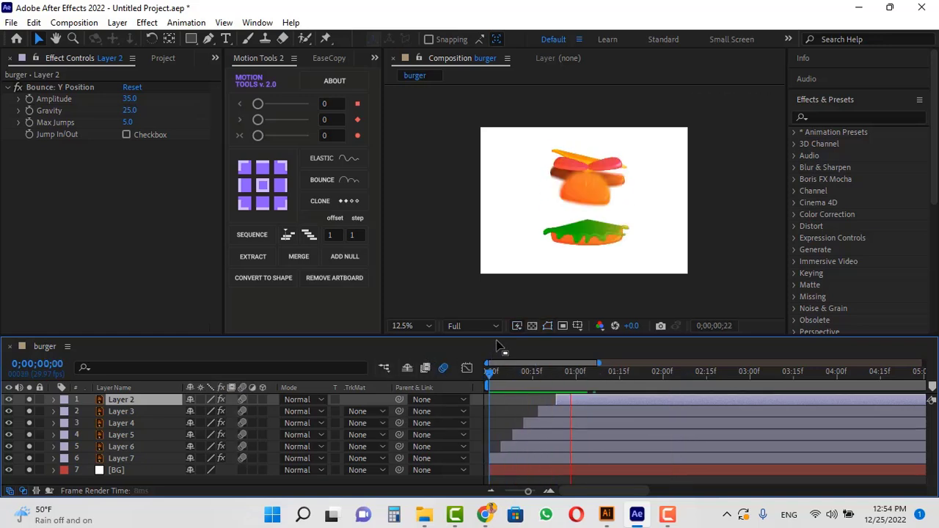
left_click_drag(552, 372, 615, 394)
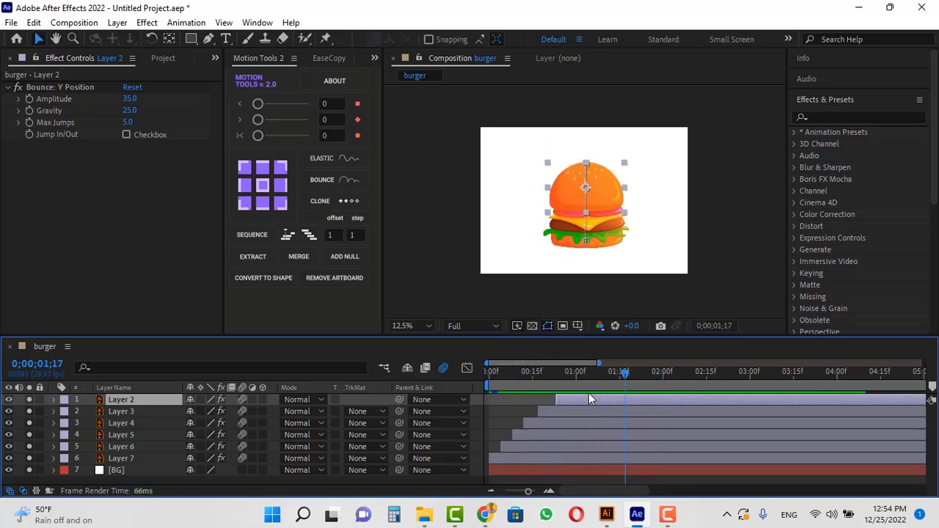
Set Layer 2's Bounce Y Position Amplitude to 75 and Gravity to 15.
key("u")
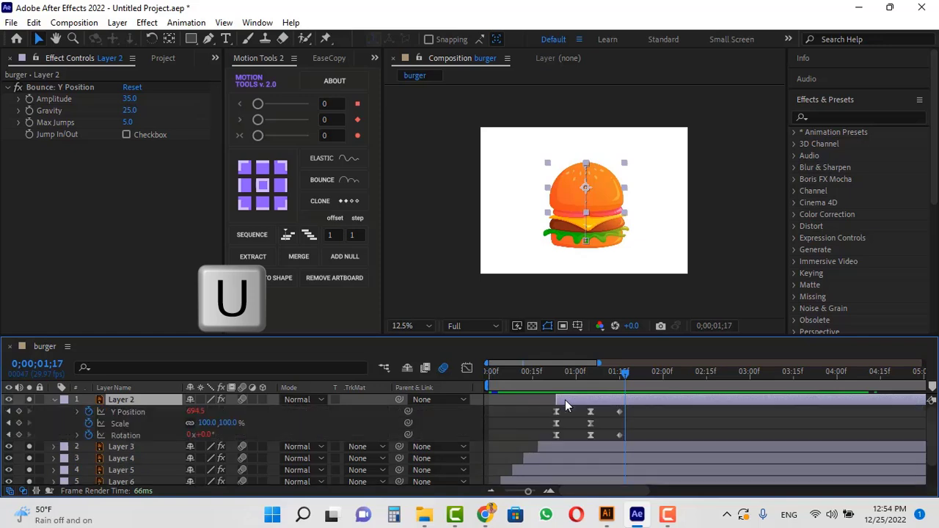
left_click(617, 415)
left_click(618, 415)
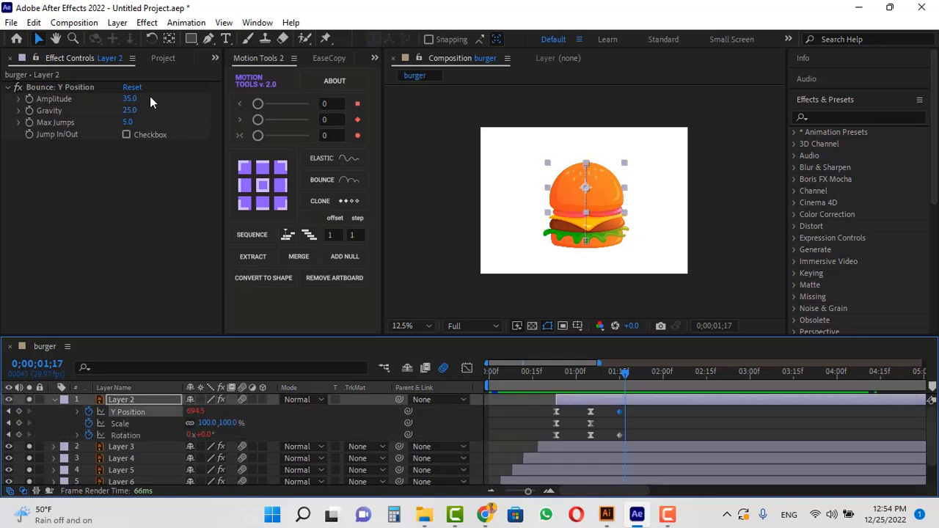
left_click(127, 99)
type("7")
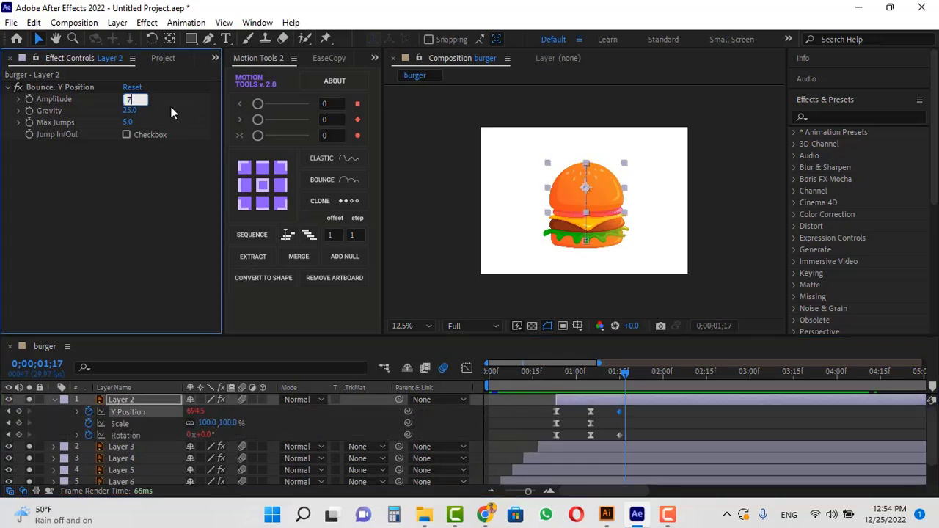
type("5")
key("Return")
left_click(129, 111)
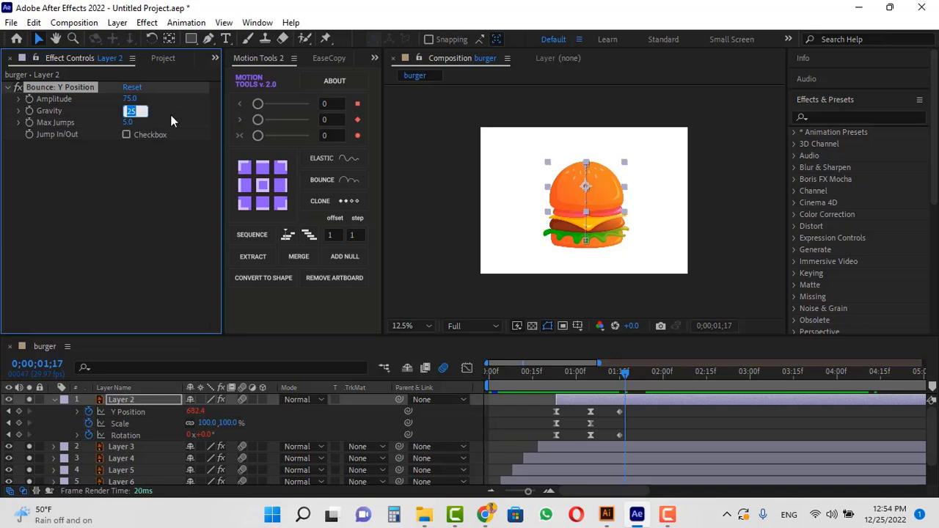
key("Return")
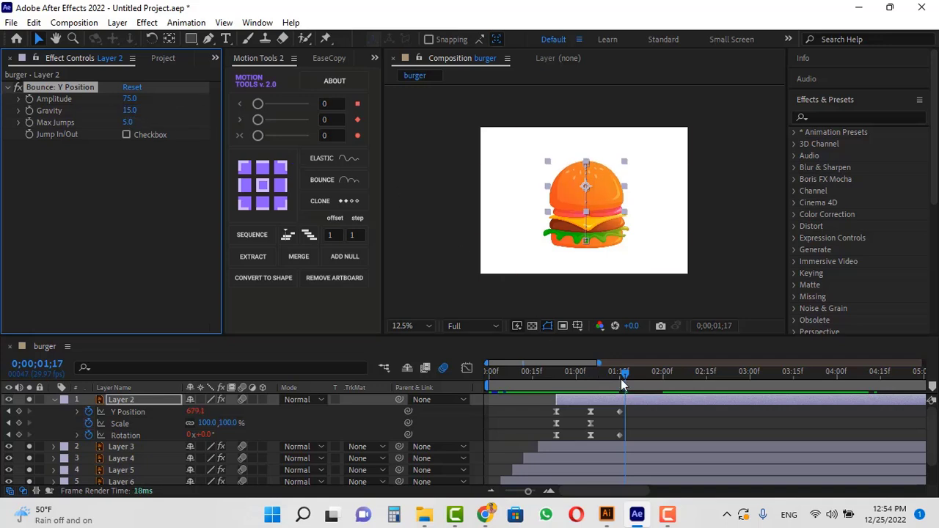
Preview the animation from the start of the timeline.
left_click_drag(622, 382, 543, 377)
left_click(627, 410)
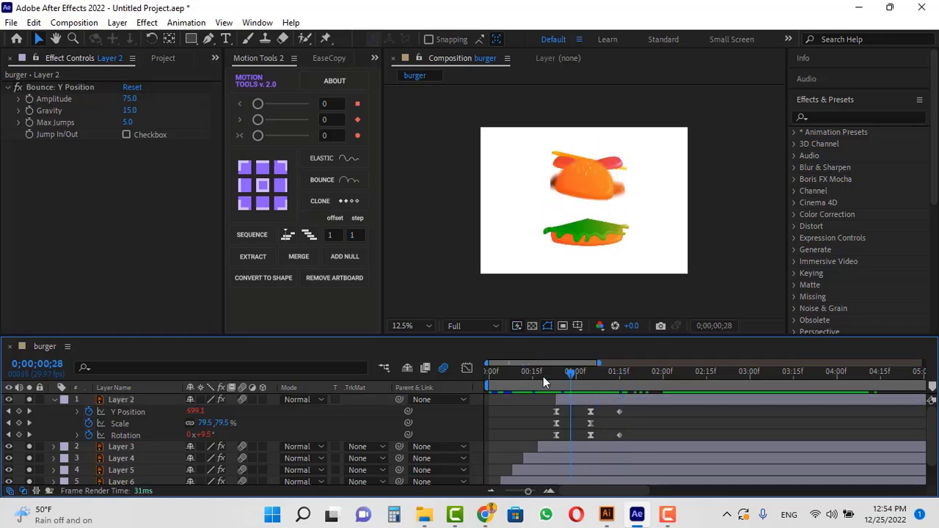
key("space")
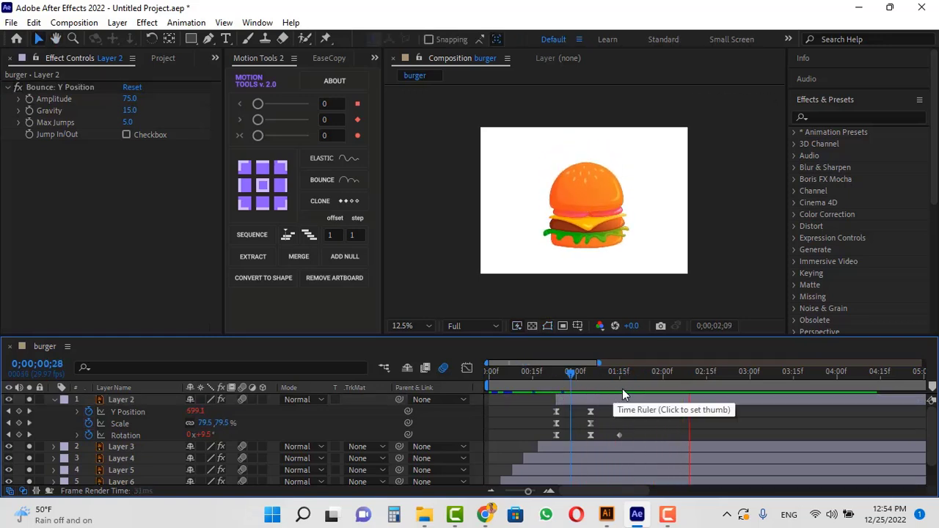
Shift Layer 2 a few frames later on the timeline and preview again.
left_click_drag(616, 373, 595, 399)
left_click_drag(535, 374, 418, 386)
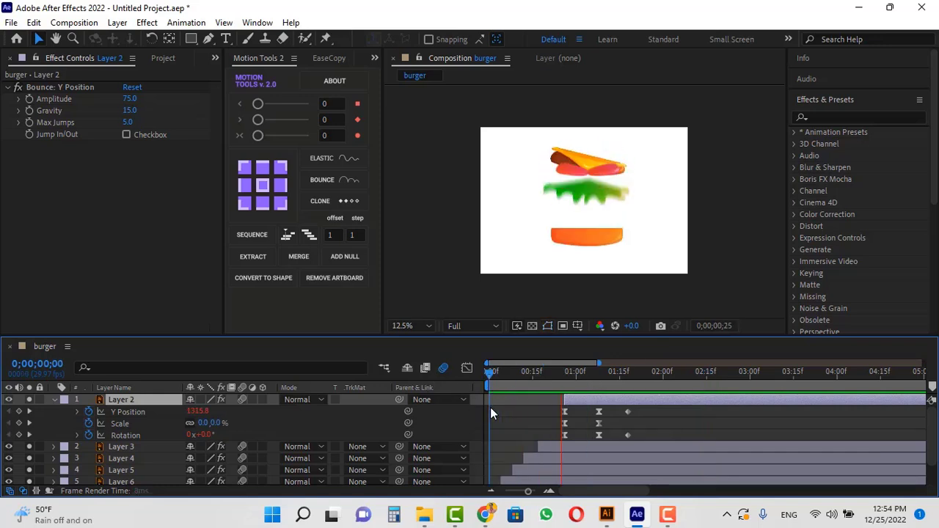
key("space")
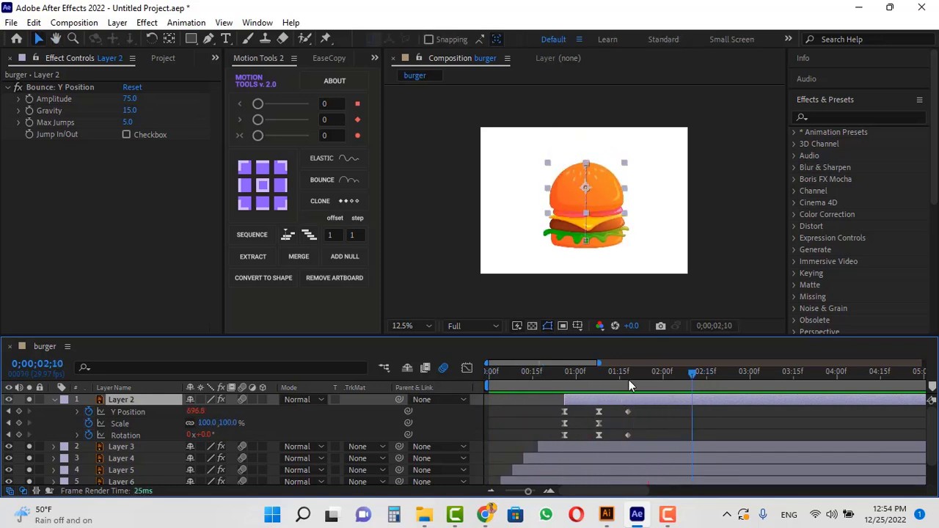
Collapse all layer properties and add a new Null Object layer to the composition.
left_click_drag(699, 374, 700, 374)
key("ctrl+a")
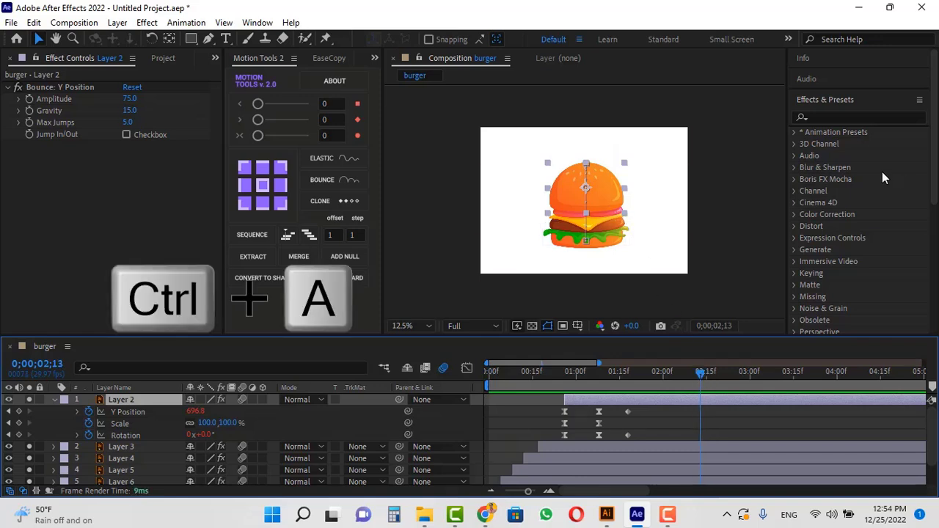
key("u")
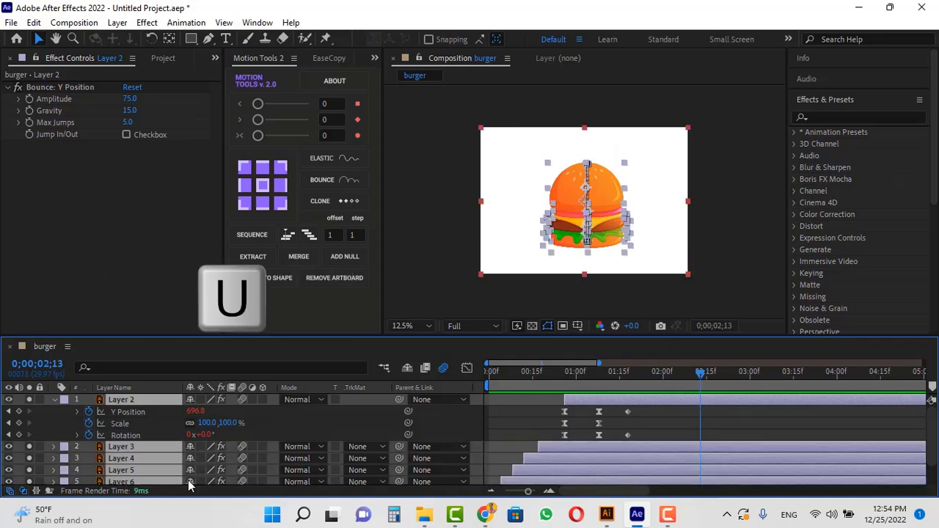
key("u")
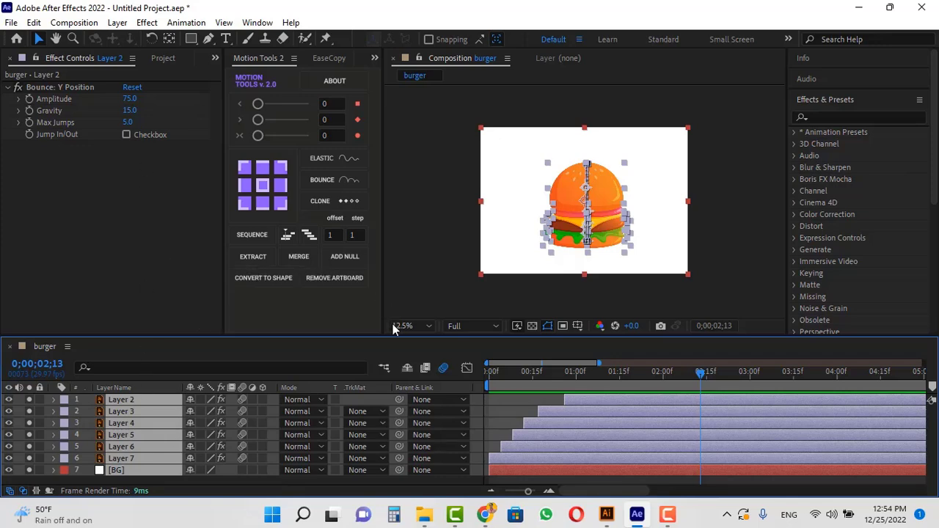
left_click(118, 23)
mouse_move(256, 37)
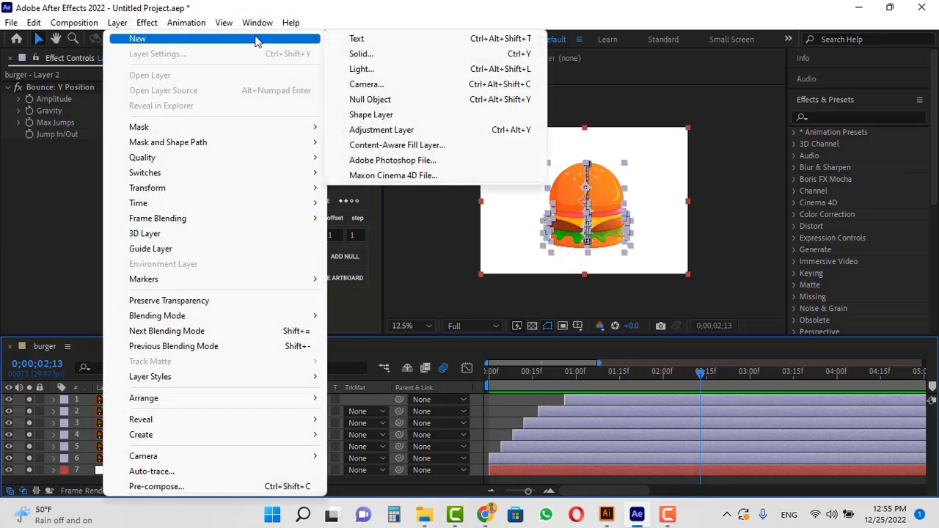
left_click(395, 99)
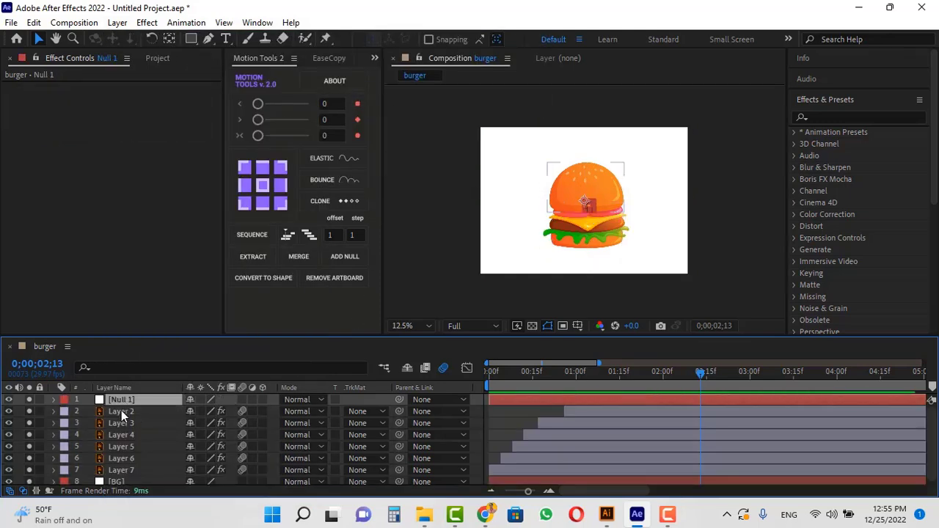
Parent Layers 2 through 7 to the Null 1 layer.
left_click(121, 411)
left_click(133, 470, "shift")
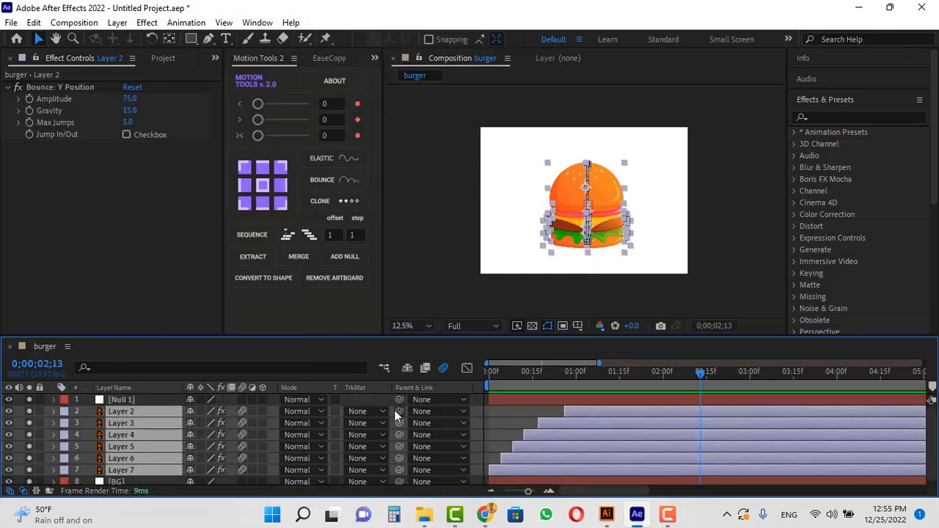
left_click_drag(399, 410, 129, 400)
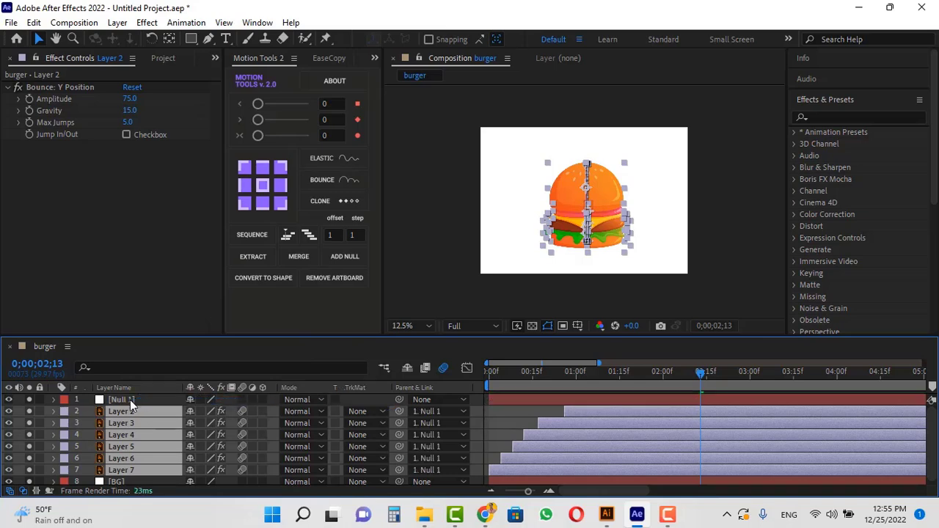
Keyframe Null 1's Position at 1200,850 and 20 frames later at 3112,850, then apply Easy Ease.
left_click(130, 400)
key("p")
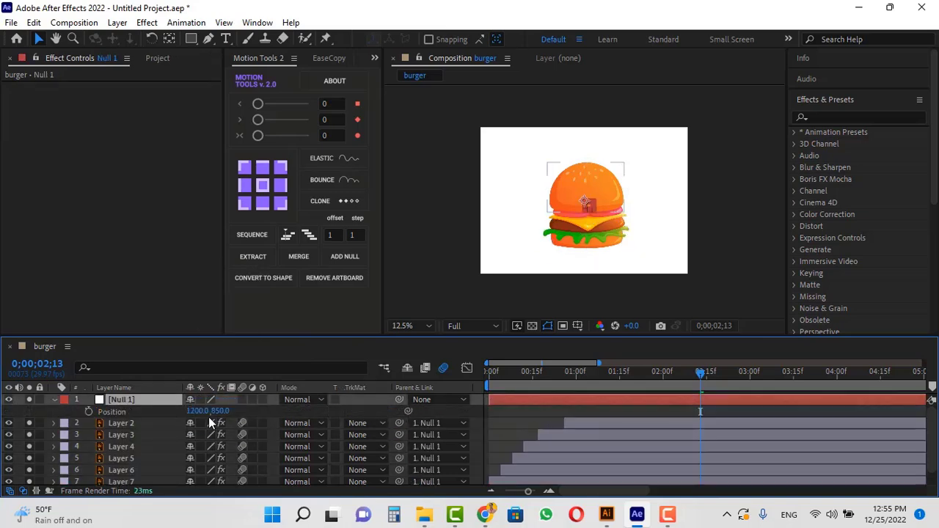
left_click(89, 411)
key("ctrl+shift+Right")
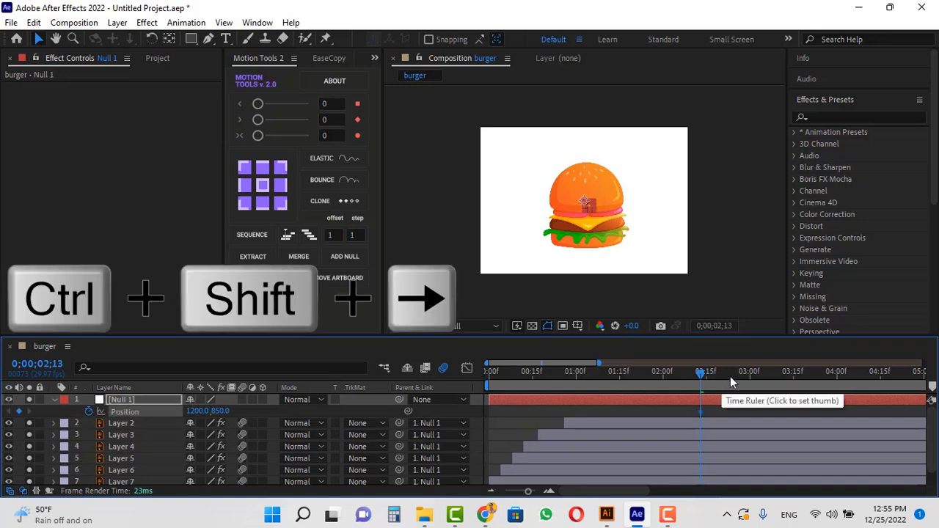
key("ctrl+shift+Right")
key("ctrl+shift+Right")
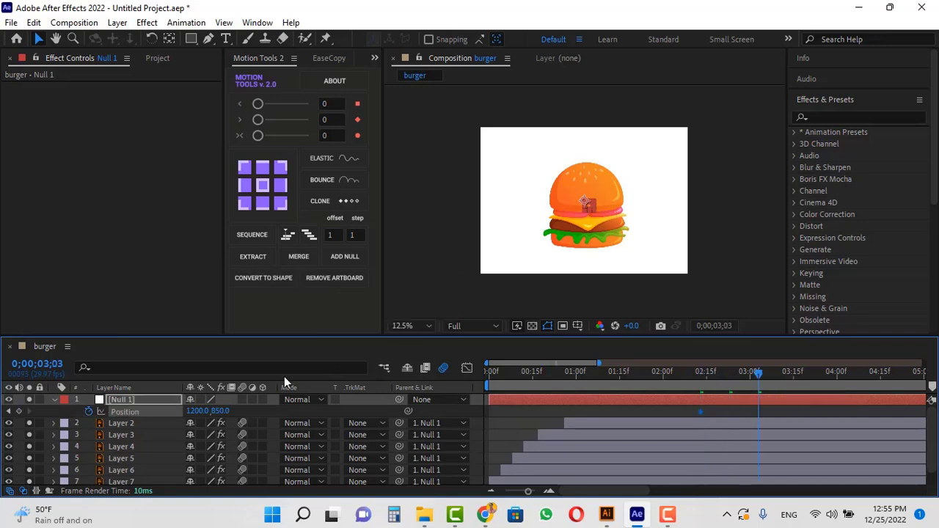
left_click_drag(197, 413, 279, 413)
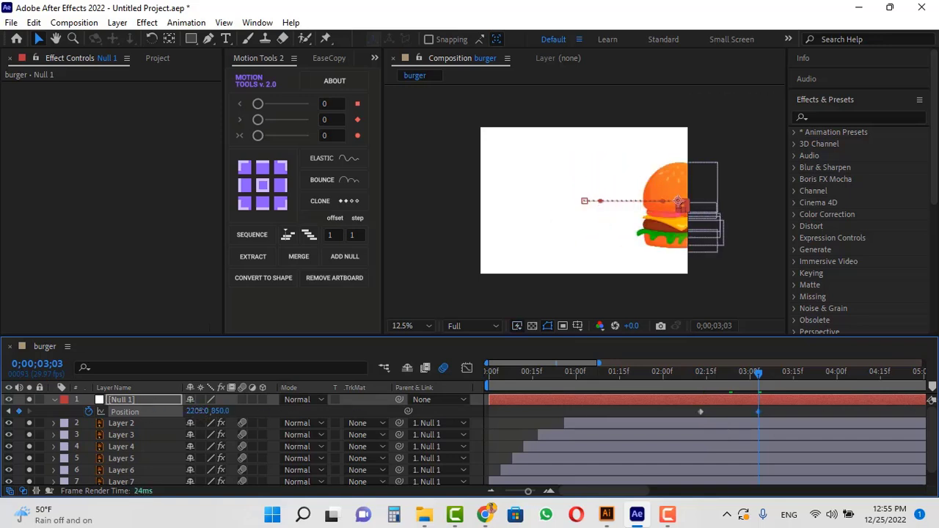
left_click_drag(197, 412, 682, 415)
key("F9")
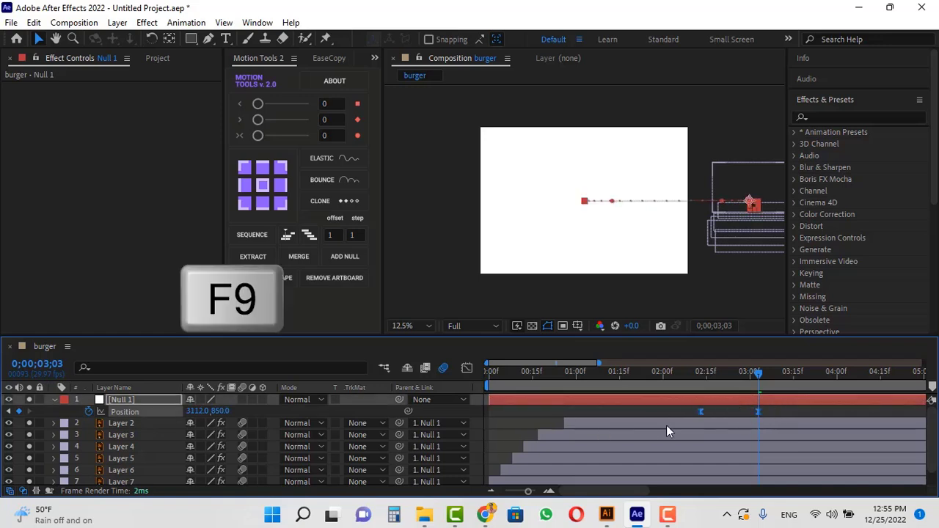
In the speed graph, drag Null 1's easing handles so the motion starts slowly and accelerates sharply.
left_click(466, 367)
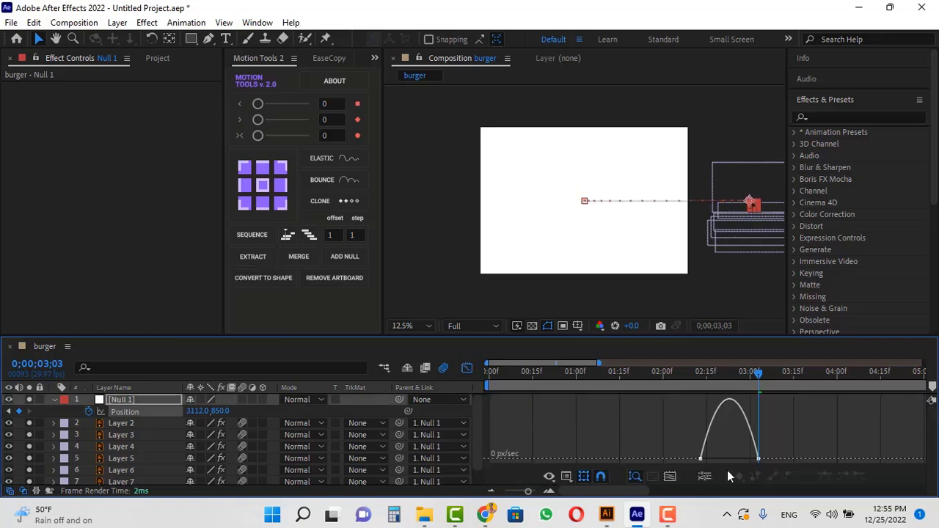
left_click(701, 459)
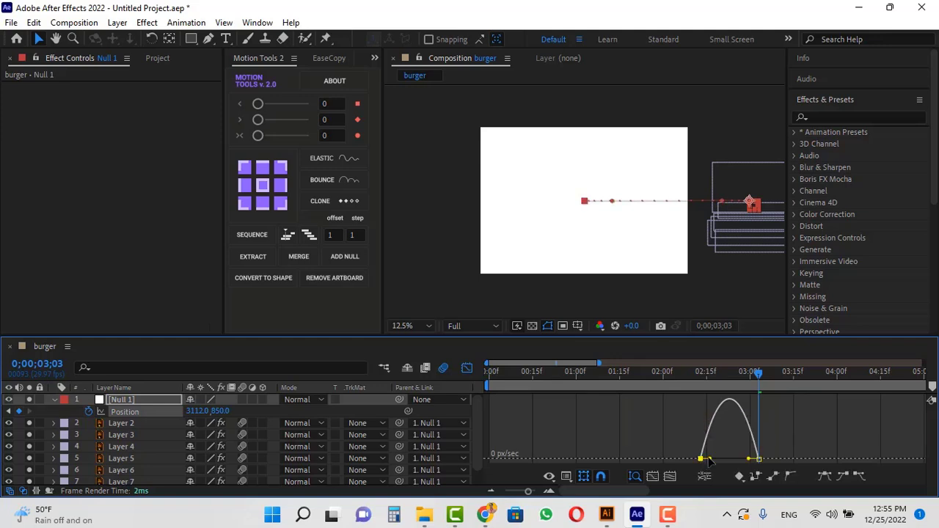
left_click_drag(709, 461, 727, 459)
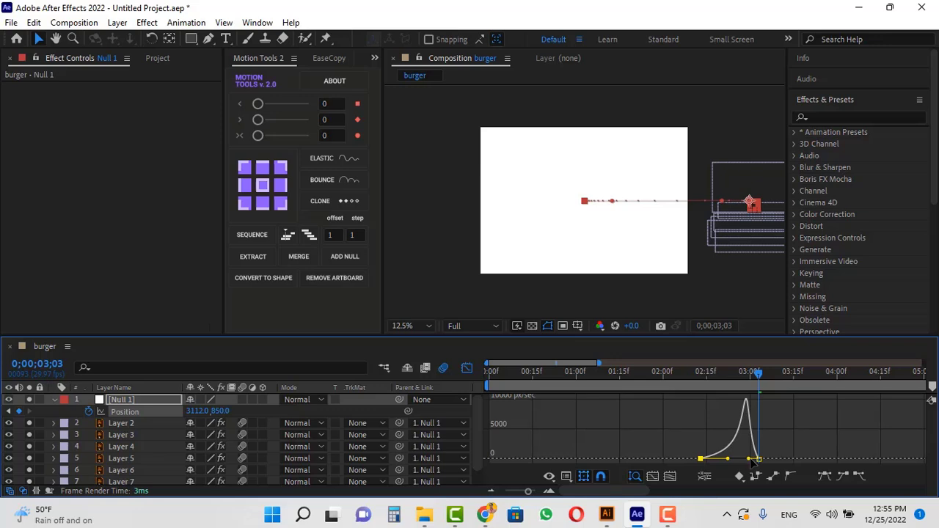
left_click_drag(750, 459, 753, 461)
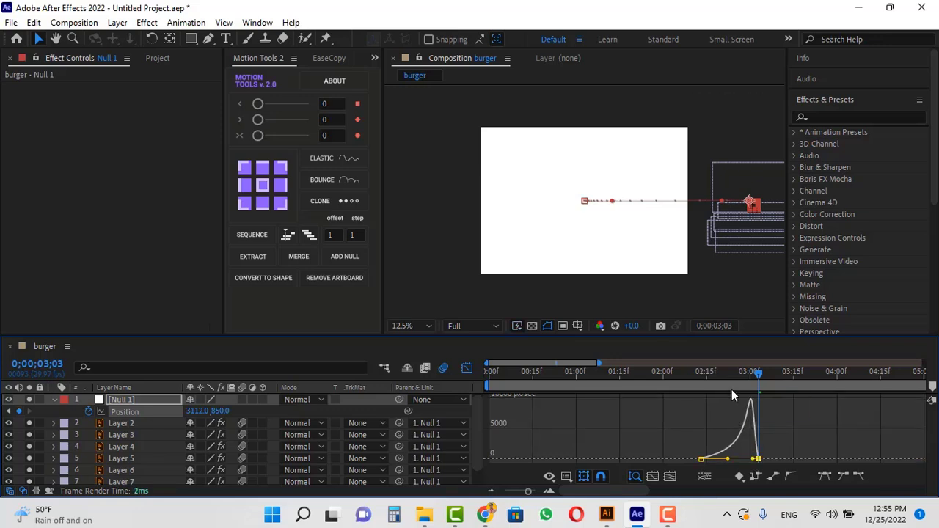
End the work area at 0;00;04;02 and preview the animation from the start.
left_click_drag(708, 371, 634, 373)
key("space")
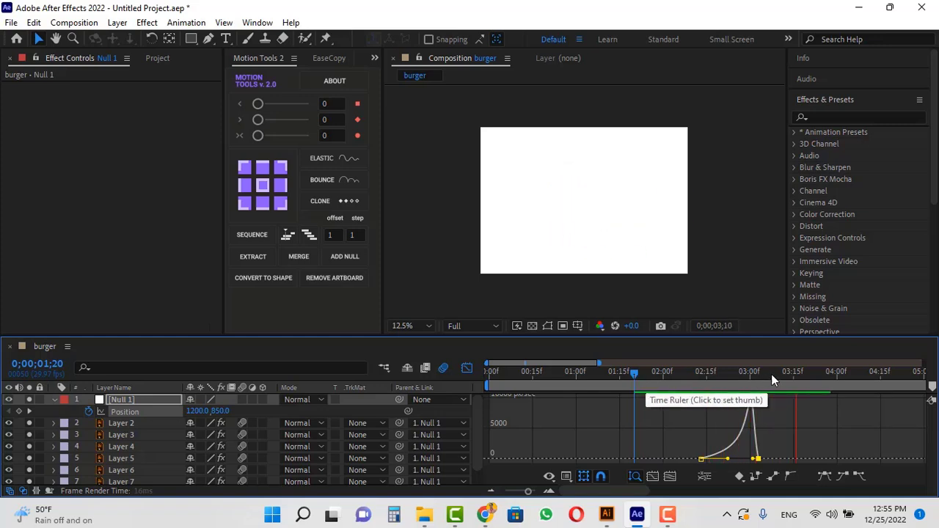
left_click(847, 374)
key("n")
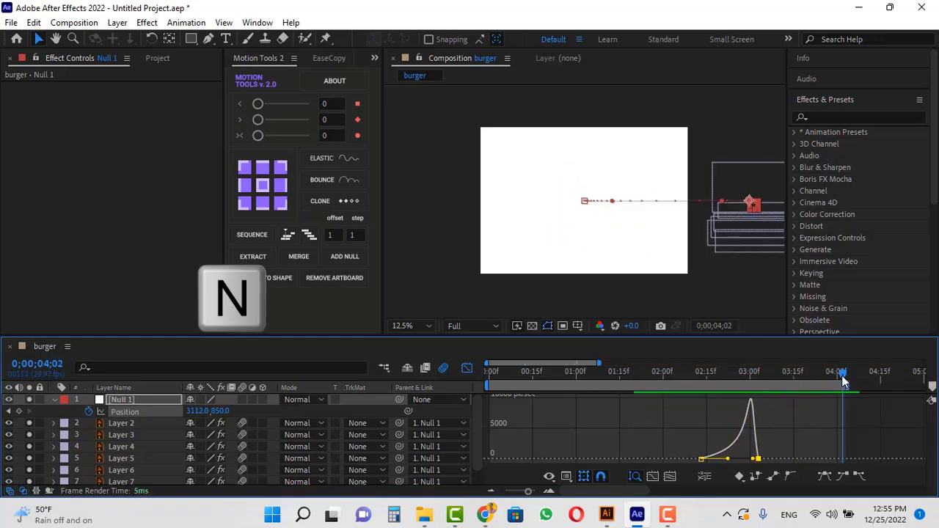
key("Home")
key("space")
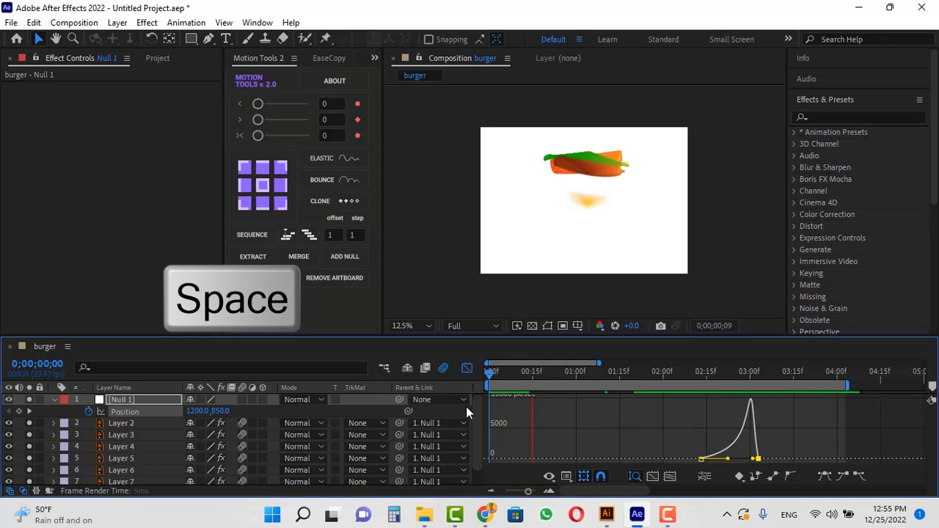